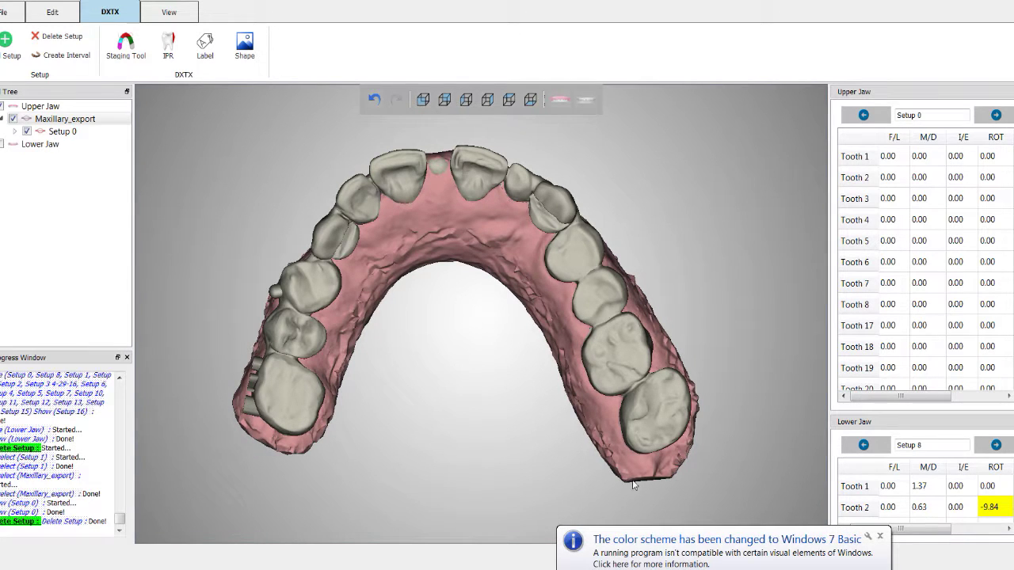
Examine the upper arch of Setup 0 from the occlusal, frontal and side directions, including the incisor gap and crowded teeth.
{"action": "left_click", "coordinate": [879, 536]}
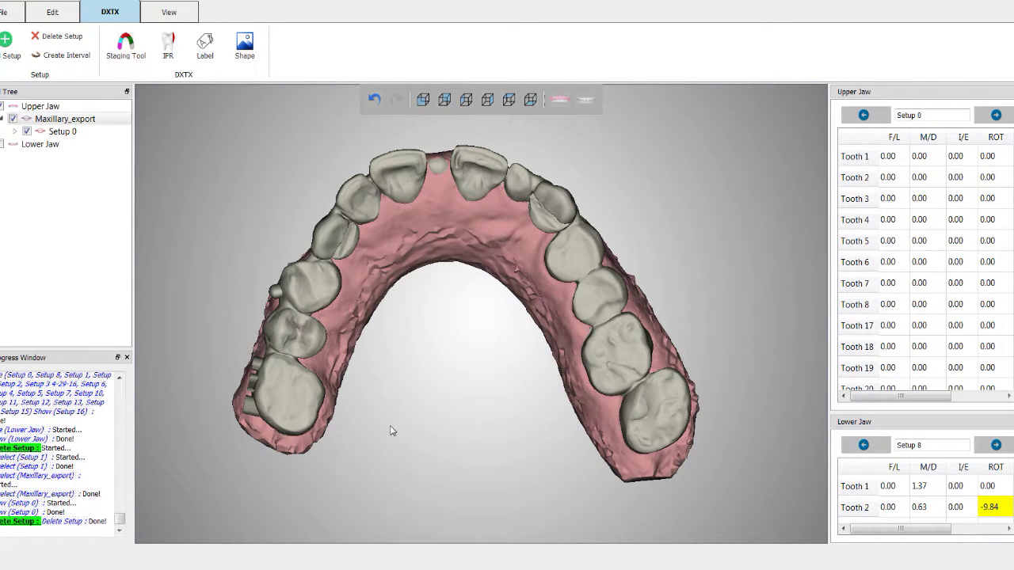
{"action": "left_click_drag", "start_coordinate": [390, 430], "coordinate": [462, 394]}
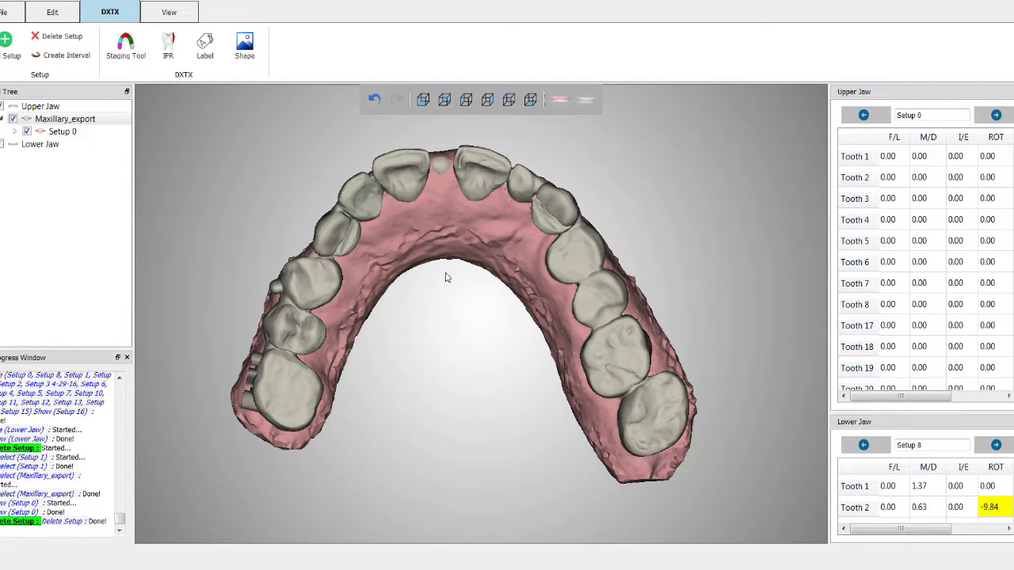
{"action": "left_click_drag", "start_coordinate": [458, 186], "coordinate": [505, 449]}
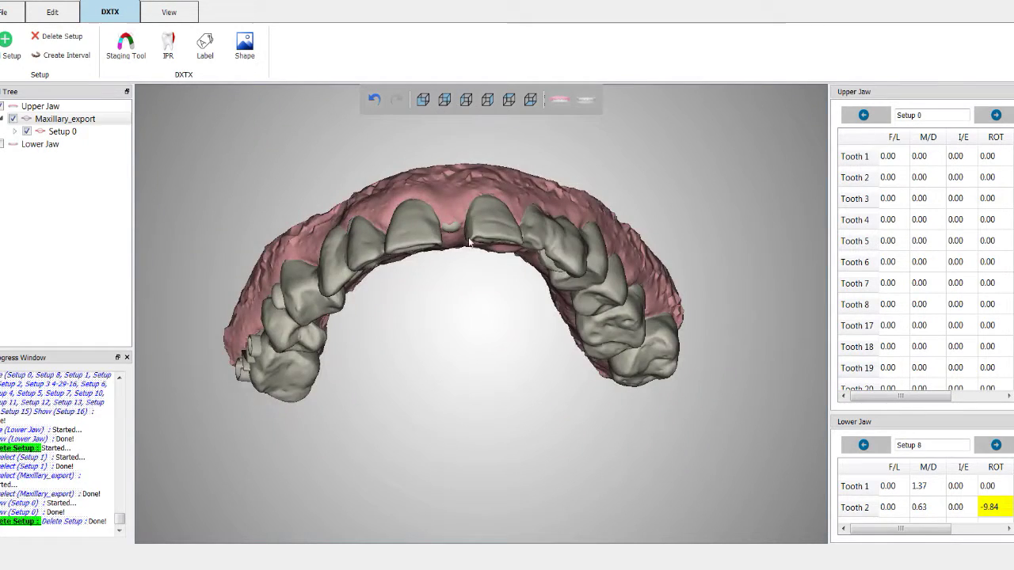
{"action": "left_click_drag", "start_coordinate": [273, 225], "coordinate": [491, 290]}
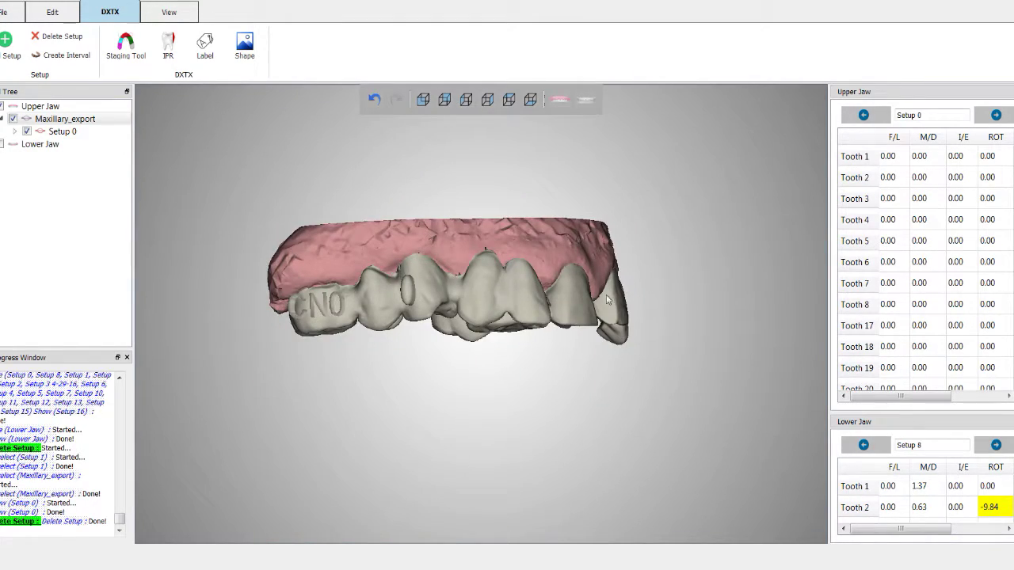
{"action": "left_click_drag", "start_coordinate": [606, 299], "coordinate": [364, 331]}
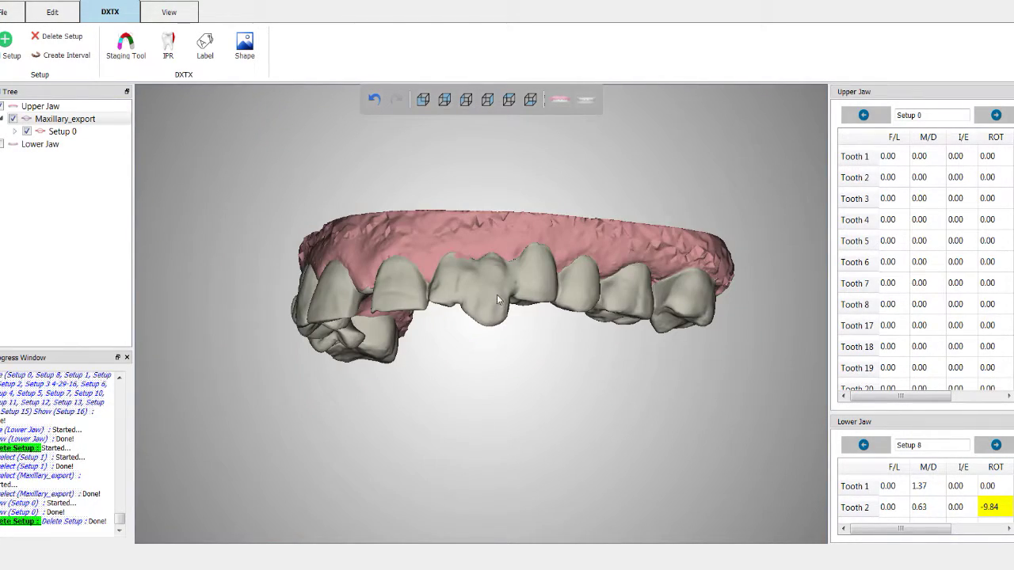
{"action": "left_click_drag", "start_coordinate": [338, 290], "coordinate": [522, 346]}
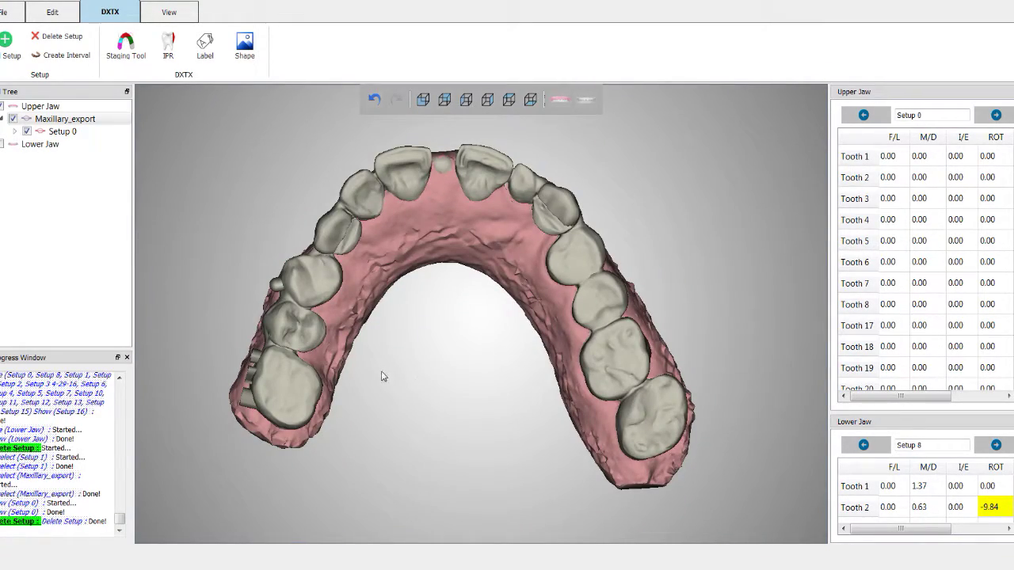
{"action": "left_click_drag", "start_coordinate": [402, 327], "coordinate": [411, 366]}
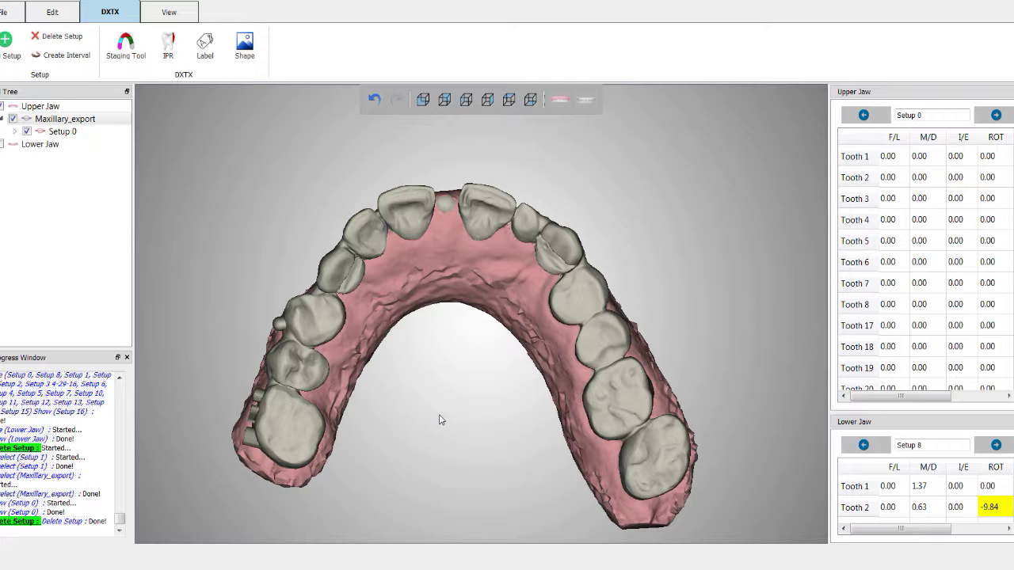
{"action": "left_click_drag", "start_coordinate": [478, 446], "coordinate": [298, 392]}
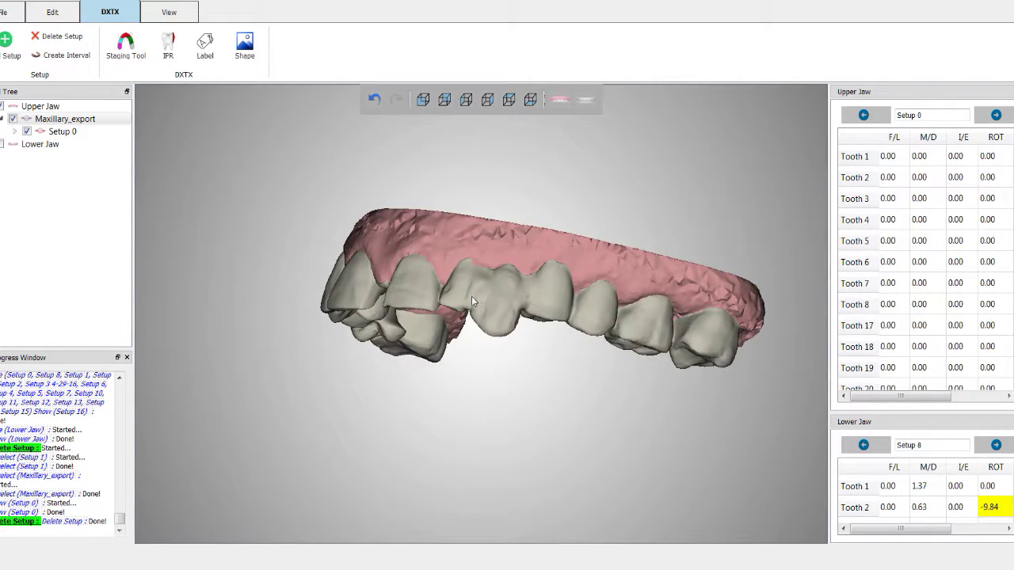
{"action": "left_click_drag", "start_coordinate": [471, 301], "coordinate": [381, 394]}
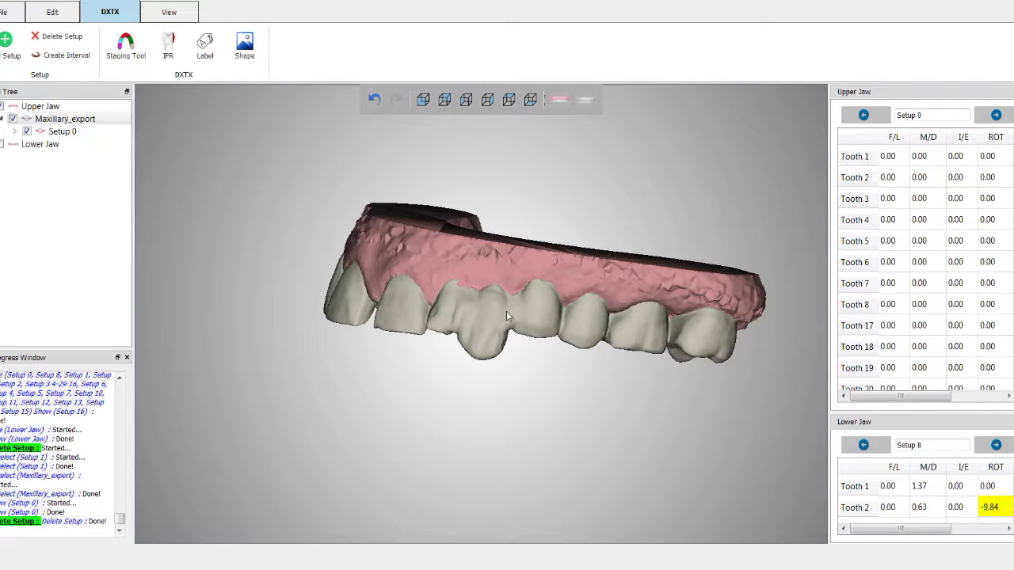
{"action": "left_click_drag", "start_coordinate": [280, 294], "coordinate": [386, 357]}
{"action": "left_click_drag", "start_coordinate": [584, 380], "coordinate": [458, 349]}
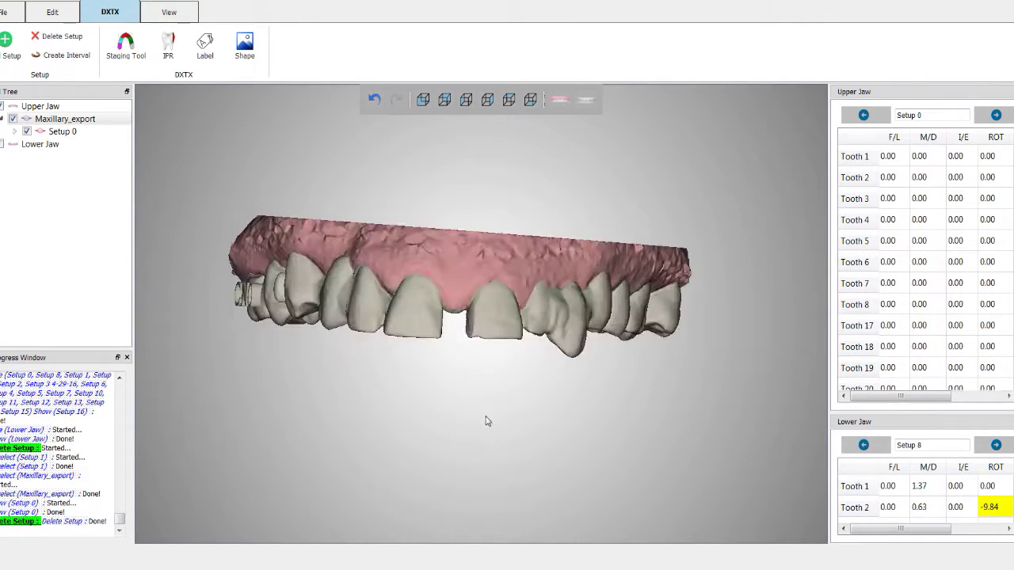
{"action": "left_click_drag", "start_coordinate": [484, 419], "coordinate": [501, 392]}
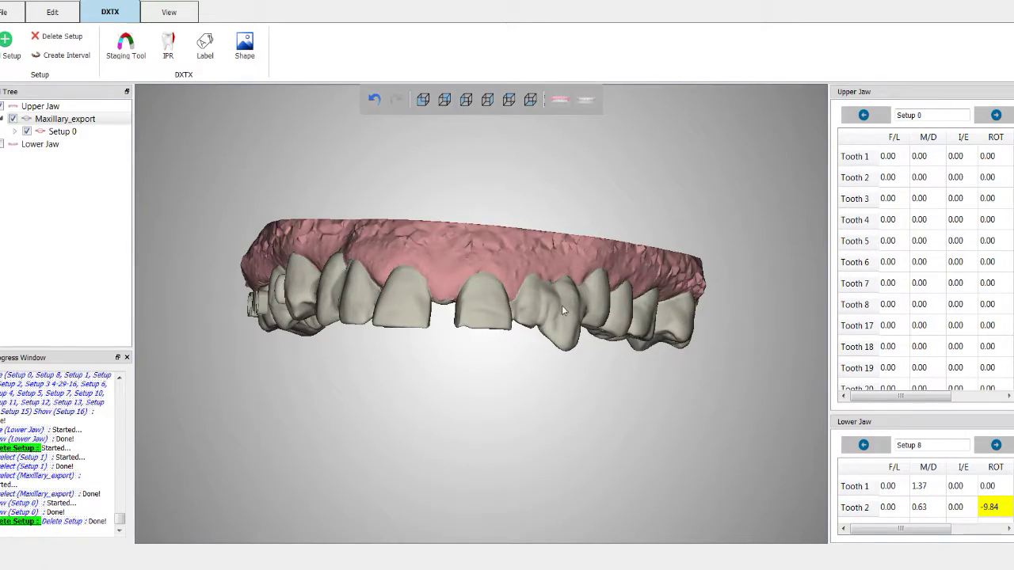
{"action": "left_click_drag", "start_coordinate": [441, 464], "coordinate": [459, 357]}
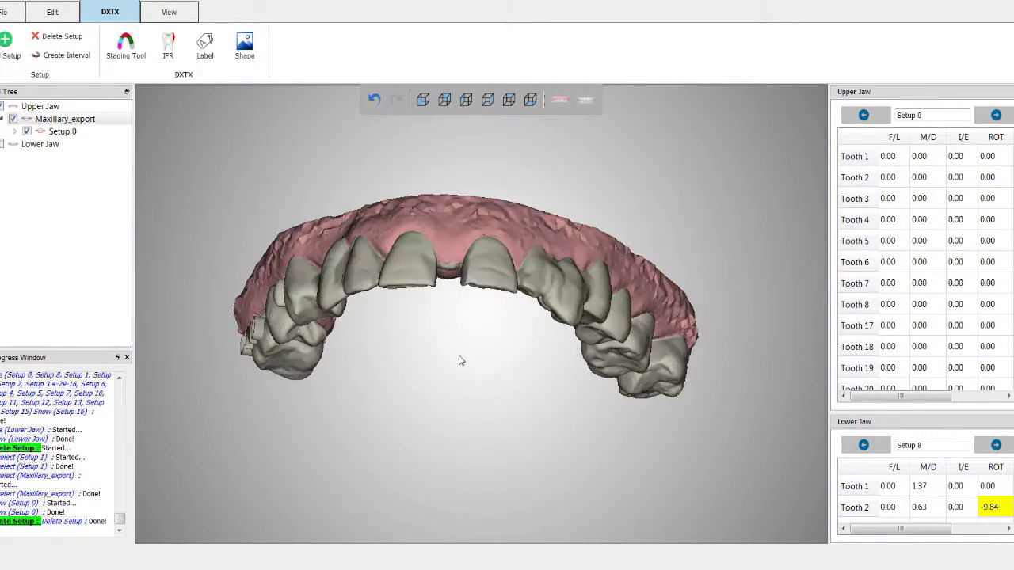
{"action": "left_click_drag", "start_coordinate": [465, 448], "coordinate": [468, 298]}
{"action": "left_click_drag", "start_coordinate": [467, 485], "coordinate": [492, 309]}
{"action": "left_click_drag", "start_coordinate": [484, 369], "coordinate": [519, 402]}
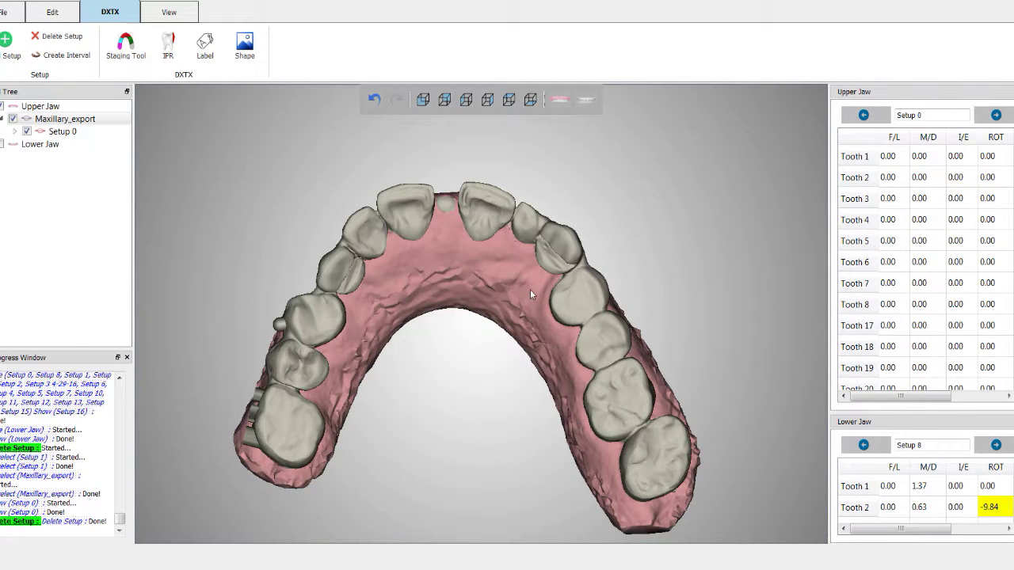
Add a new setup for the Upper Jaw.
{"action": "mouse_move", "coordinate": [473, 355]}
{"action": "left_mouse_down"}
{"action": "mouse_move", "coordinate": [468, 373]}
{"action": "mouse_move", "coordinate": [478, 365]}
{"action": "left_mouse_up"}
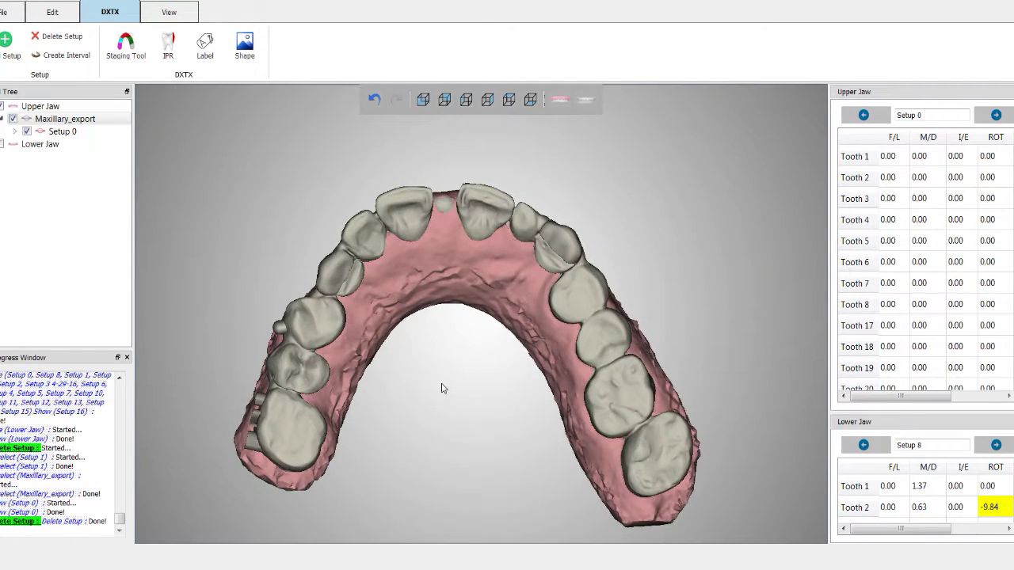
{"action": "left_click_drag", "start_coordinate": [453, 396], "coordinate": [465, 371]}
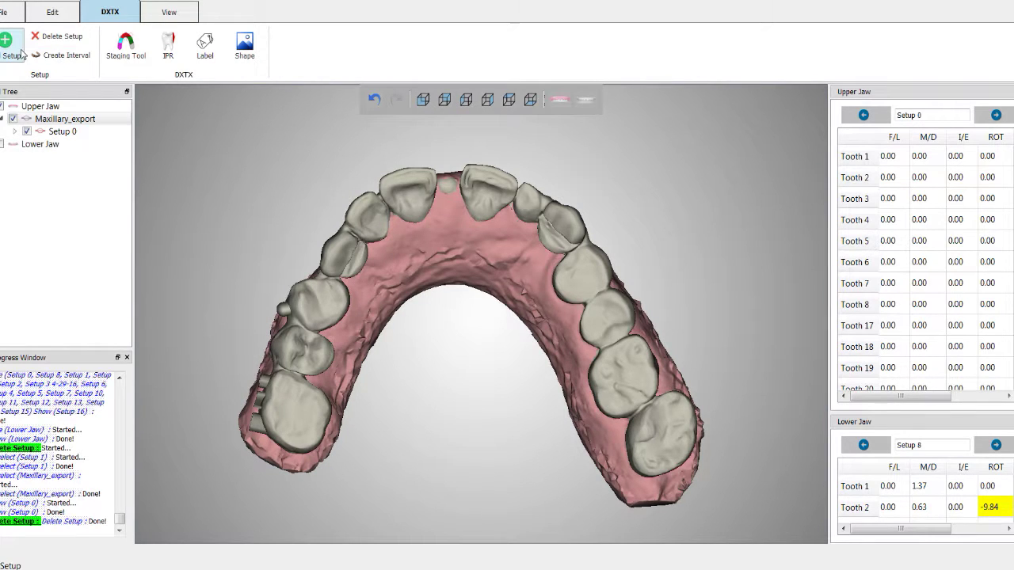
{"action": "left_click_drag", "start_coordinate": [520, 335], "coordinate": [514, 375]}
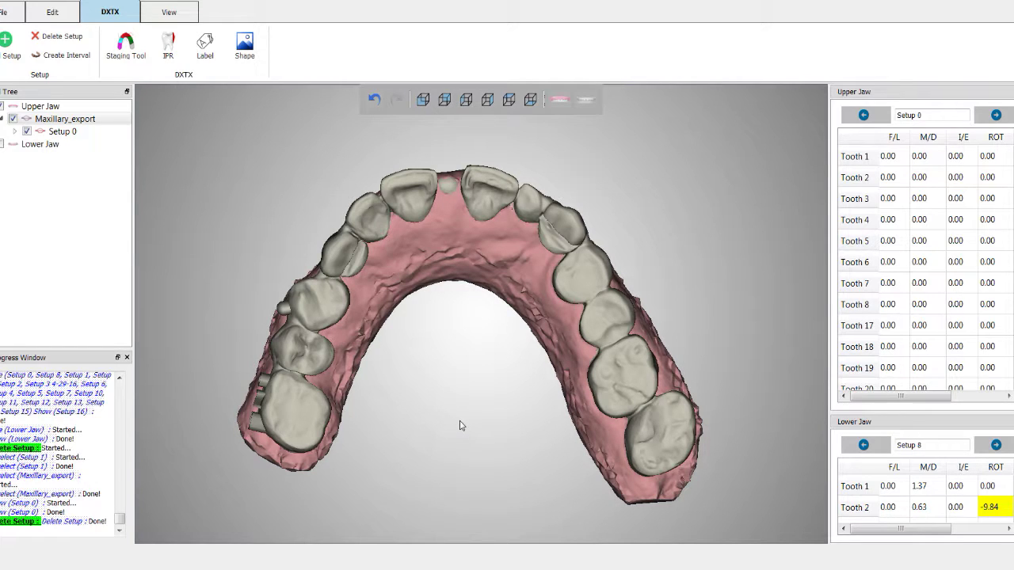
{"action": "left_click", "coordinate": [6, 39]}
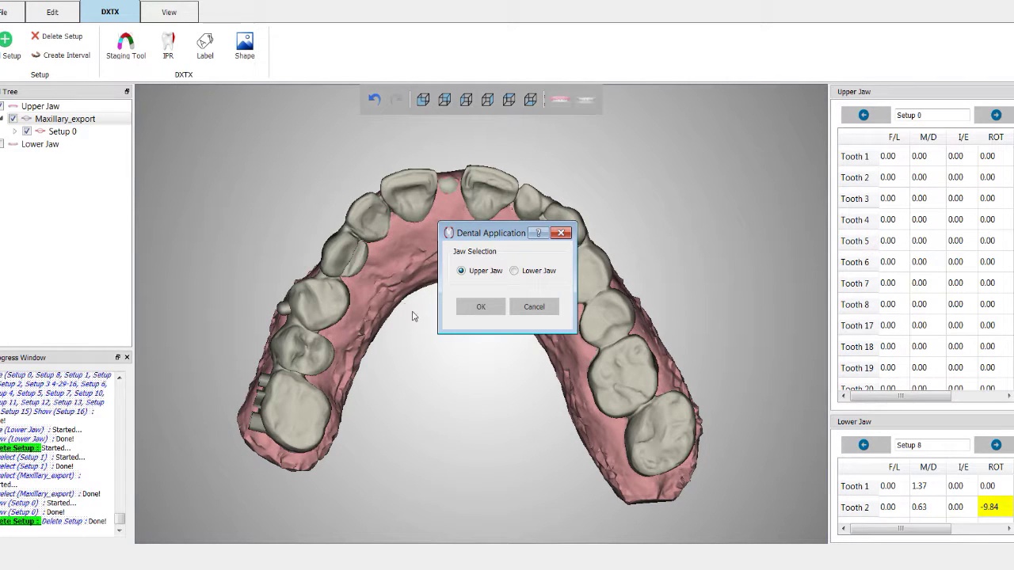
{"action": "left_click", "coordinate": [473, 308]}
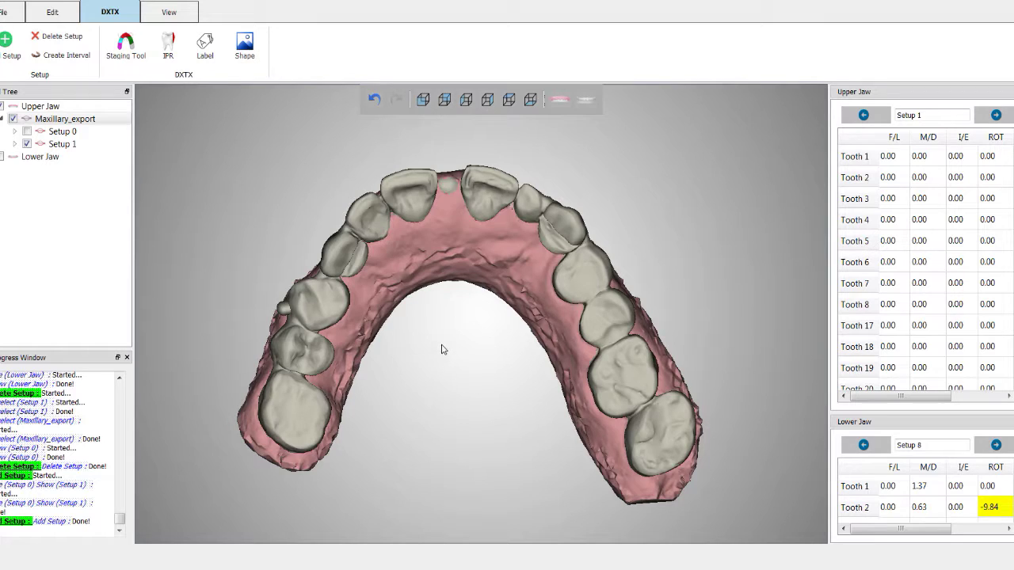
Use the Staging Tool to slide the two upper central incisors toward each other along their mesiodistal axes, narrowing the midline gap.
{"action": "left_click", "coordinate": [126, 46]}
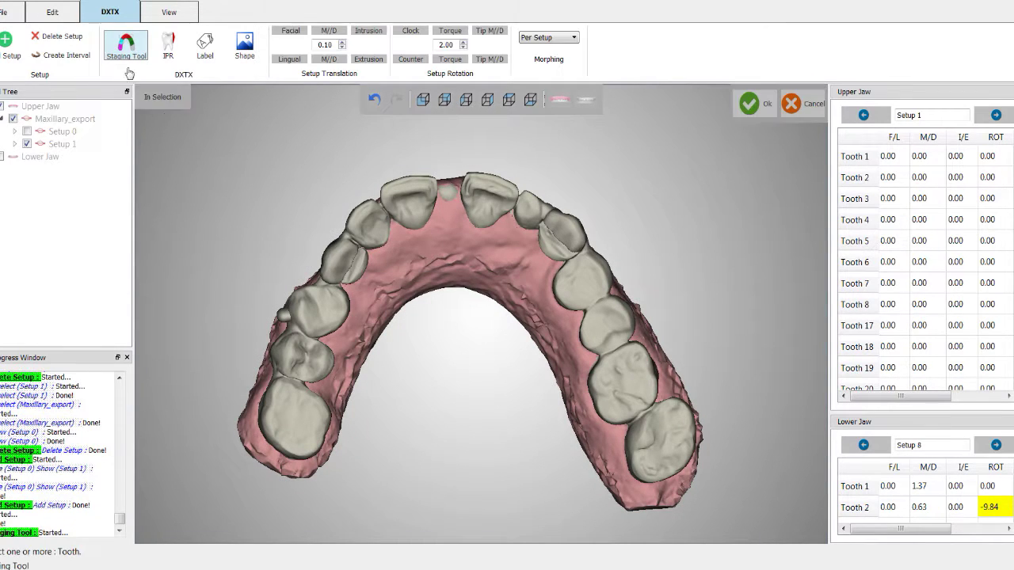
{"action": "left_click", "coordinate": [400, 197]}
{"action": "middle_click_drag", "start_coordinate": [436, 358], "coordinate": [436, 408]}
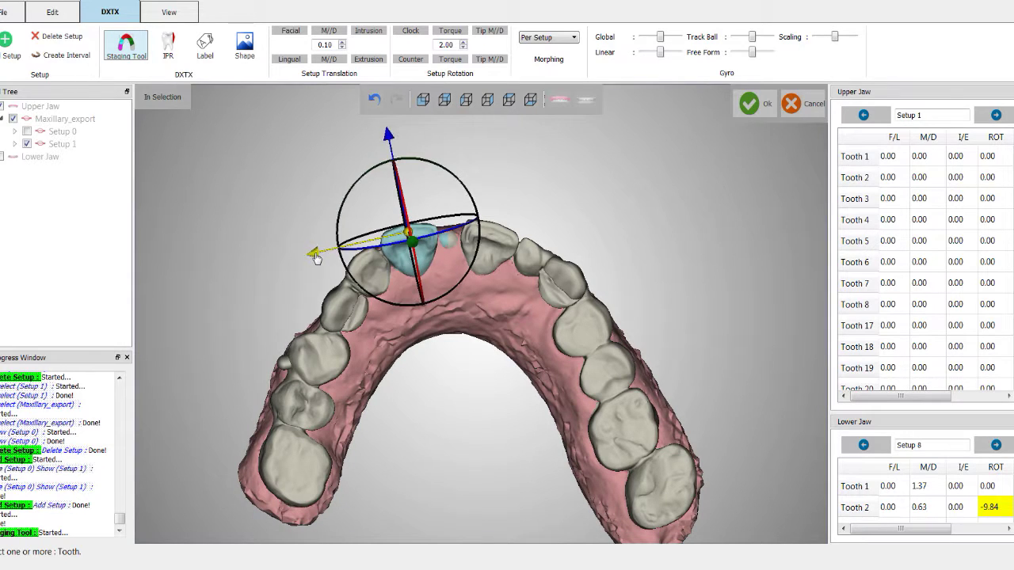
{"action": "left_click_drag", "start_coordinate": [315, 256], "coordinate": [330, 258]}
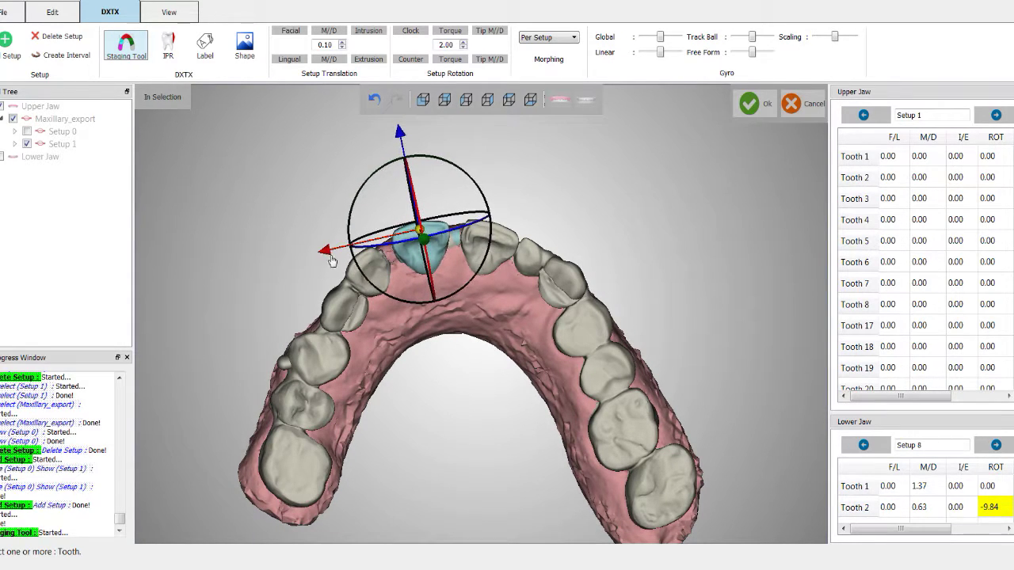
{"action": "left_click", "coordinate": [471, 251]}
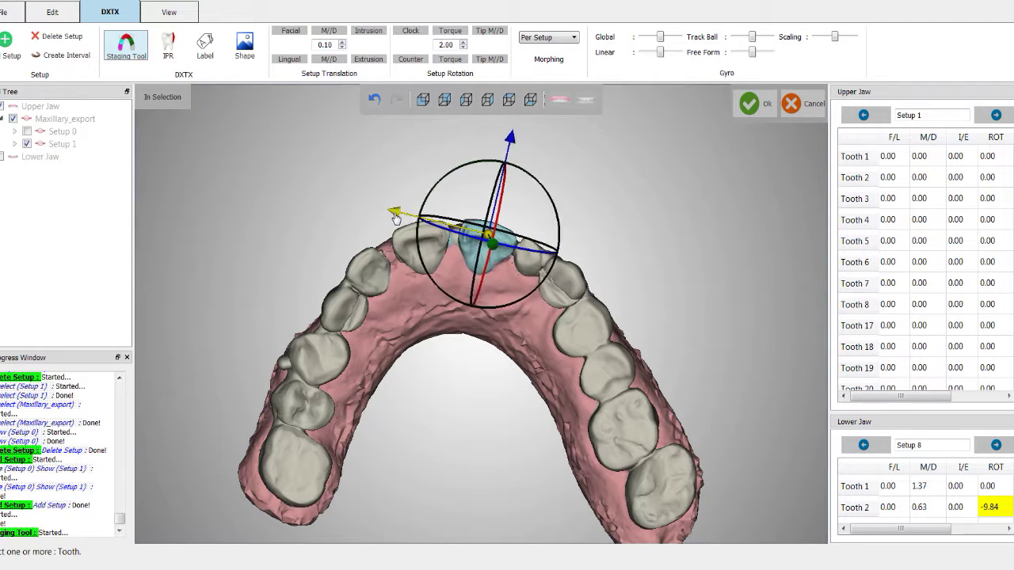
Nudge the patient's right central incisor slightly further mesially and facially, and rotate the left central incisor 2.00 counterclockwise.
{"action": "left_click", "coordinate": [385, 241]}
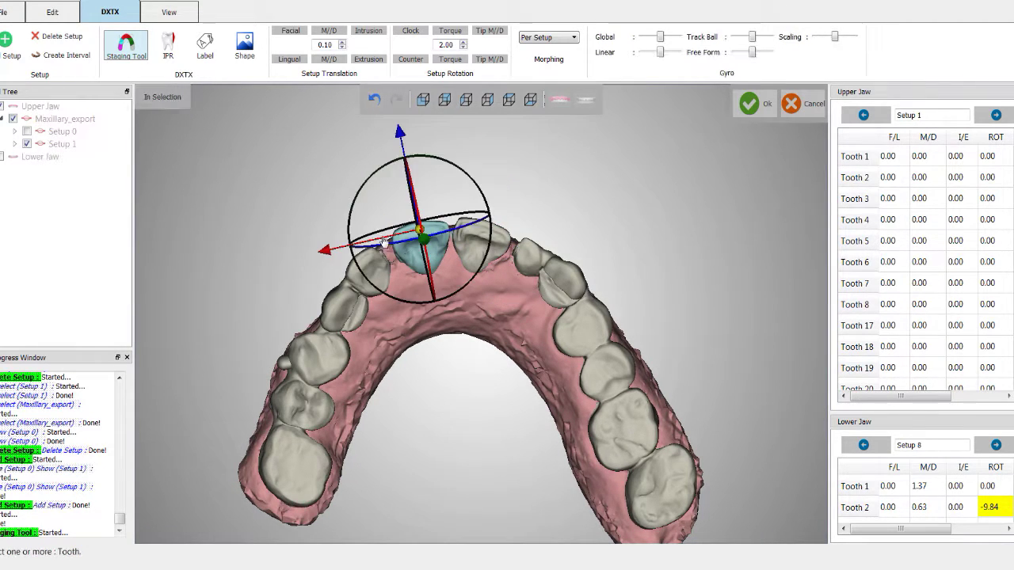
{"action": "left_click_drag", "start_coordinate": [329, 251], "coordinate": [333, 254]}
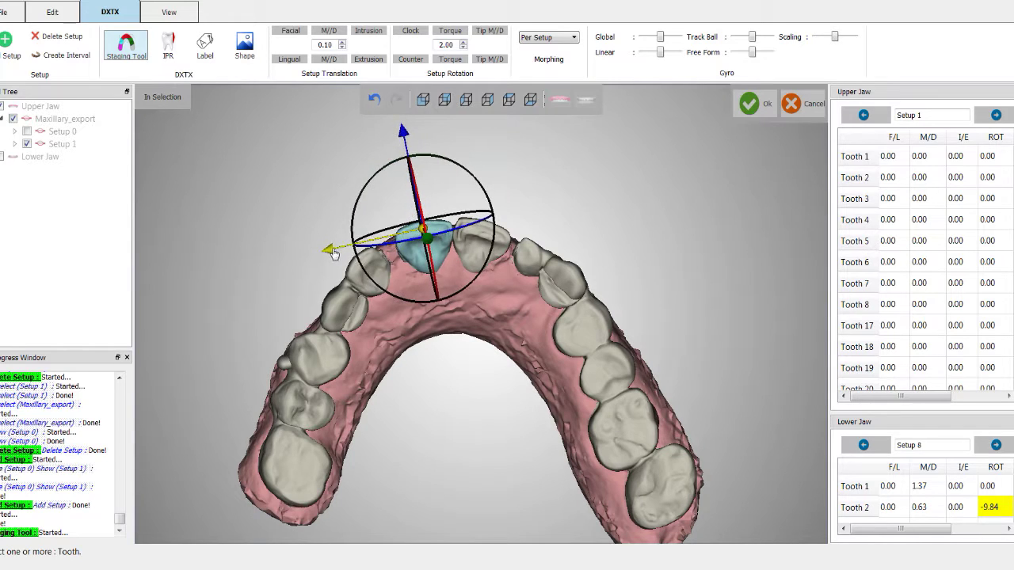
{"action": "left_click_drag", "start_coordinate": [404, 138], "coordinate": [404, 133]}
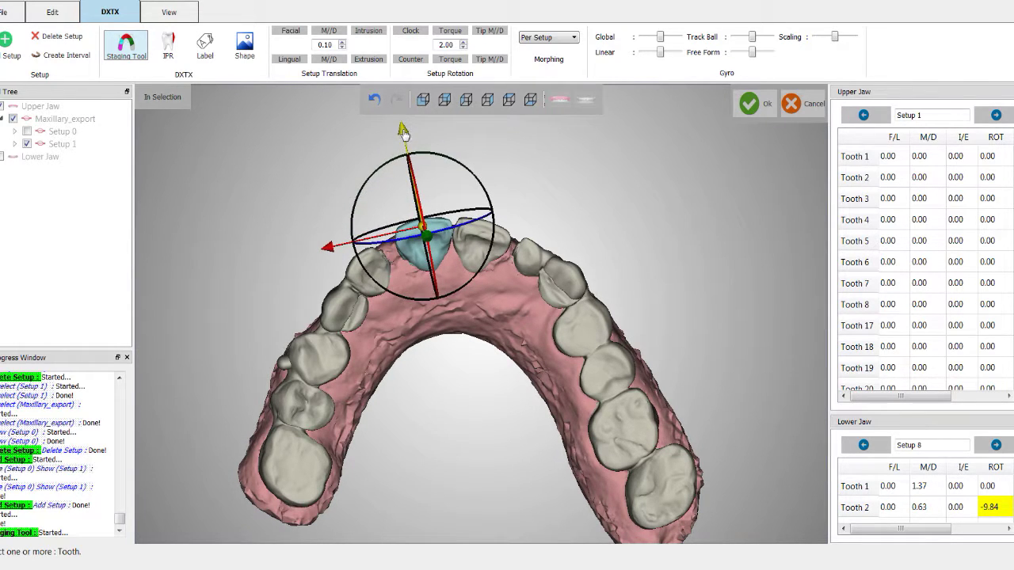
{"action": "left_click", "coordinate": [469, 251]}
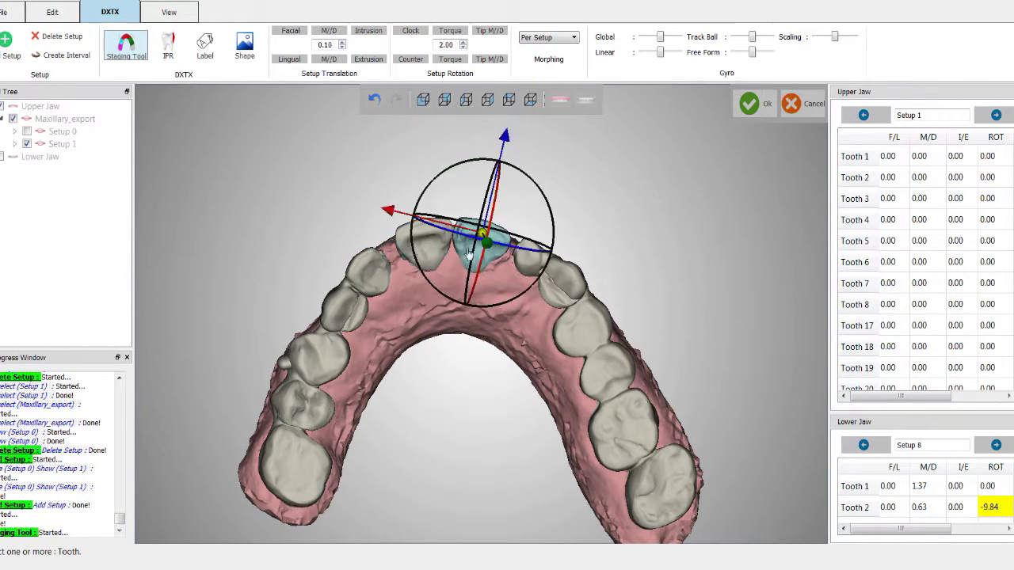
{"action": "left_click", "coordinate": [402, 62]}
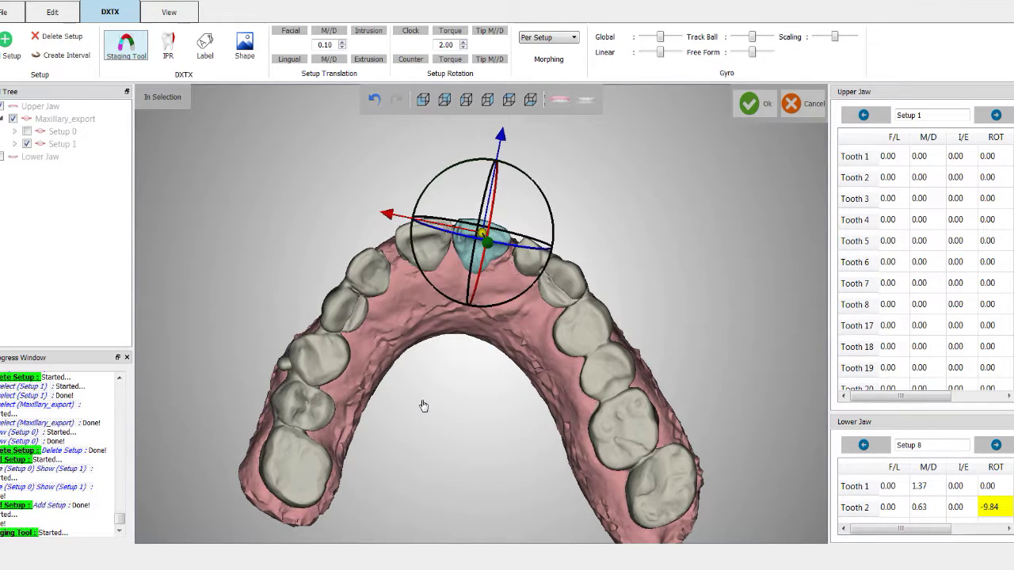
Translate the patient's right lateral incisor and adjacent canine together mesially in 0.10 increments until they close up to the central incisor.
{"action": "left_click", "coordinate": [375, 293]}
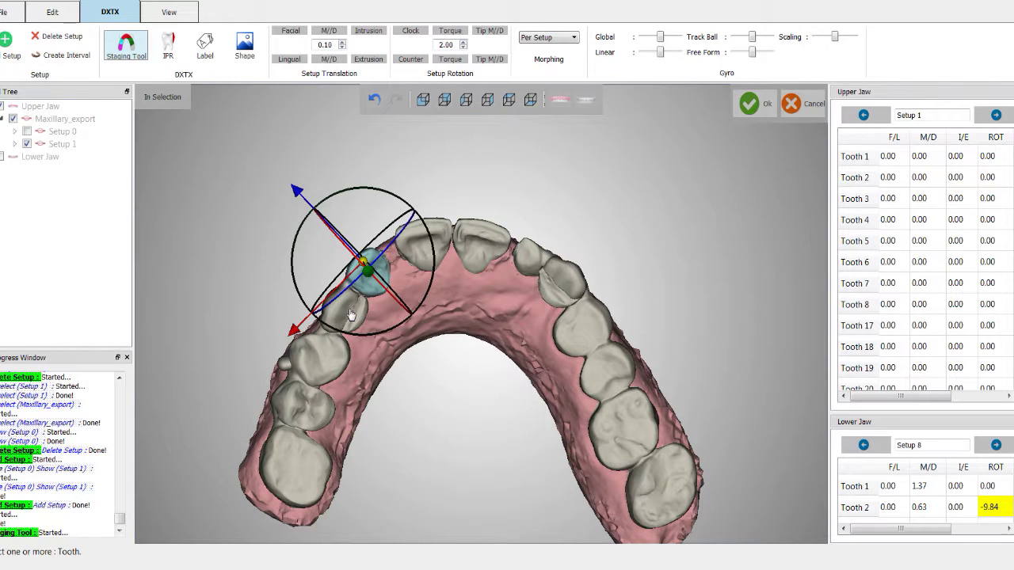
{"action": "left_click", "coordinate": [360, 309], "text": "ctrl"}
{"action": "left_click", "coordinate": [327, 62]}
{"action": "left_click", "coordinate": [327, 62]}
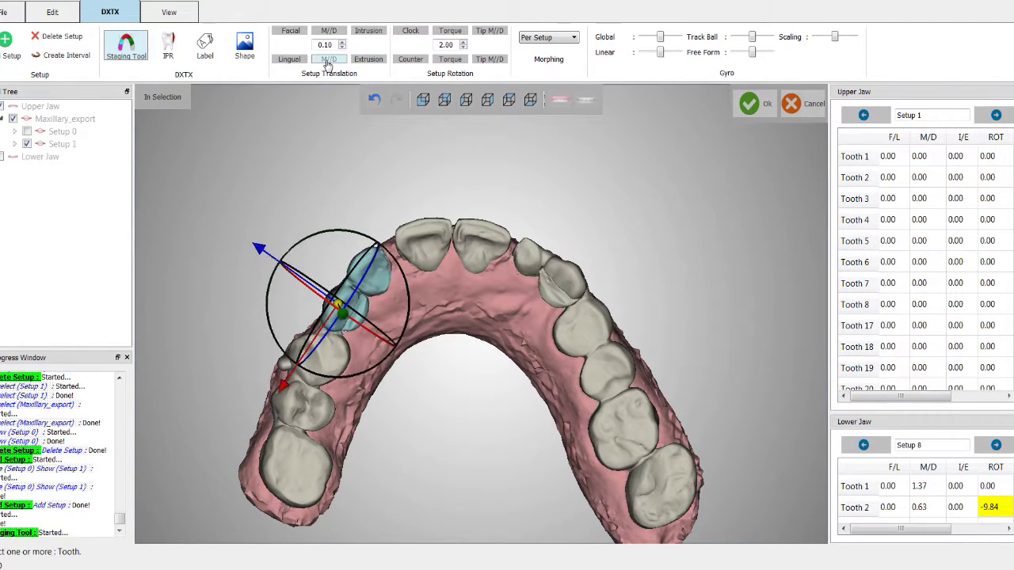
{"action": "left_click", "coordinate": [328, 61]}
{"action": "left_click", "coordinate": [327, 62]}
{"action": "left_click", "coordinate": [327, 62]}
{"action": "left_click", "coordinate": [327, 61]}
{"action": "left_click", "coordinate": [327, 62]}
{"action": "left_click", "coordinate": [327, 62]}
{"action": "left_click", "coordinate": [327, 61]}
{"action": "left_click", "coordinate": [327, 62]}
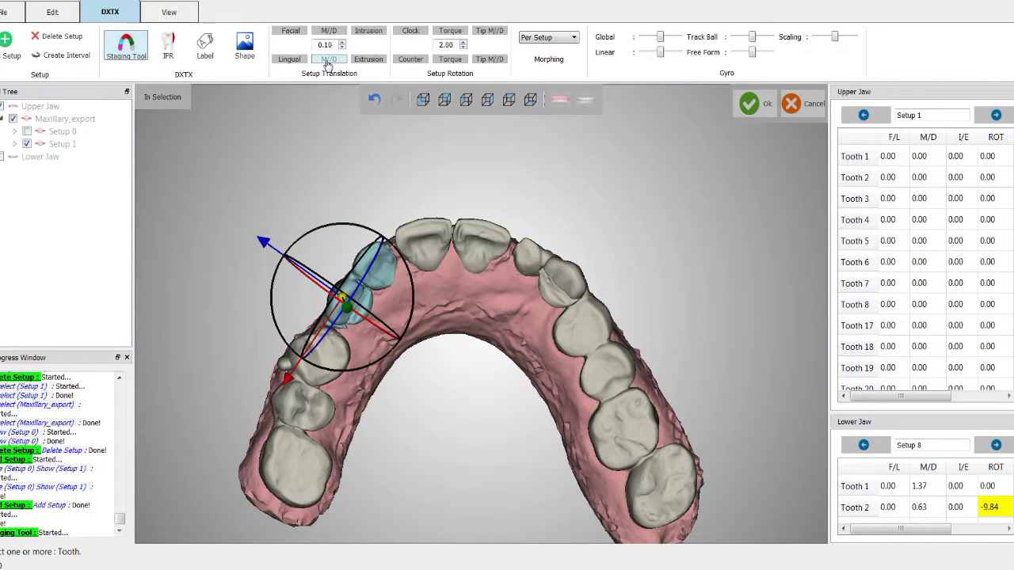
{"action": "left_click", "coordinate": [327, 62]}
{"action": "left_click", "coordinate": [327, 62]}
{"action": "left_click", "coordinate": [327, 62]}
{"action": "left_click", "coordinate": [327, 62]}
{"action": "left_click", "coordinate": [327, 62]}
{"action": "left_click", "coordinate": [327, 61]}
{"action": "left_click", "coordinate": [327, 64]}
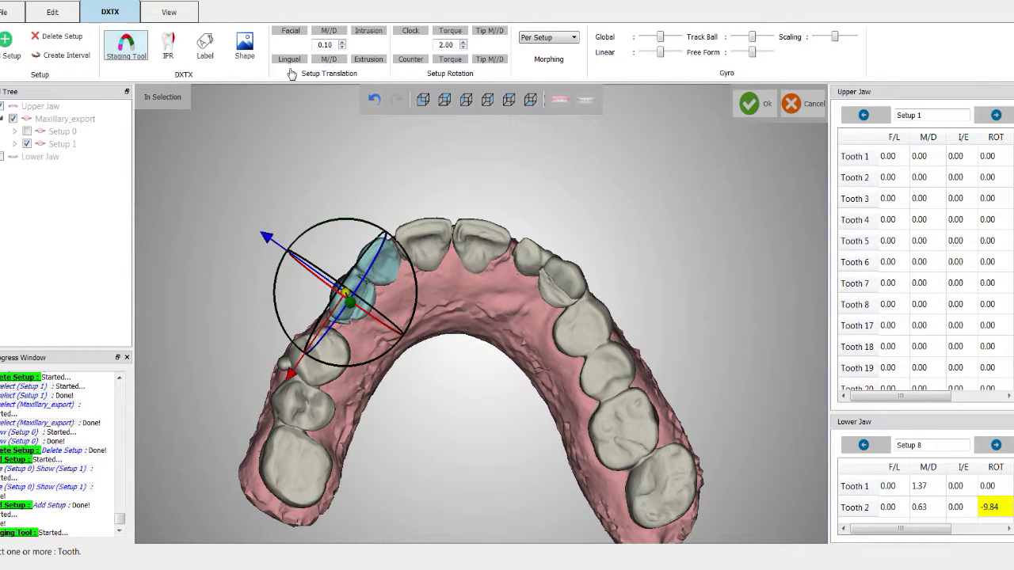
Shift the selected lateral incisor and canine lingually by six increments of 0.10.
{"action": "left_click", "coordinate": [287, 62]}
{"action": "left_click", "coordinate": [288, 61]}
{"action": "left_click", "coordinate": [288, 62]}
{"action": "left_click", "coordinate": [288, 62]}
{"action": "left_click", "coordinate": [287, 63]}
{"action": "left_click", "coordinate": [287, 62]}
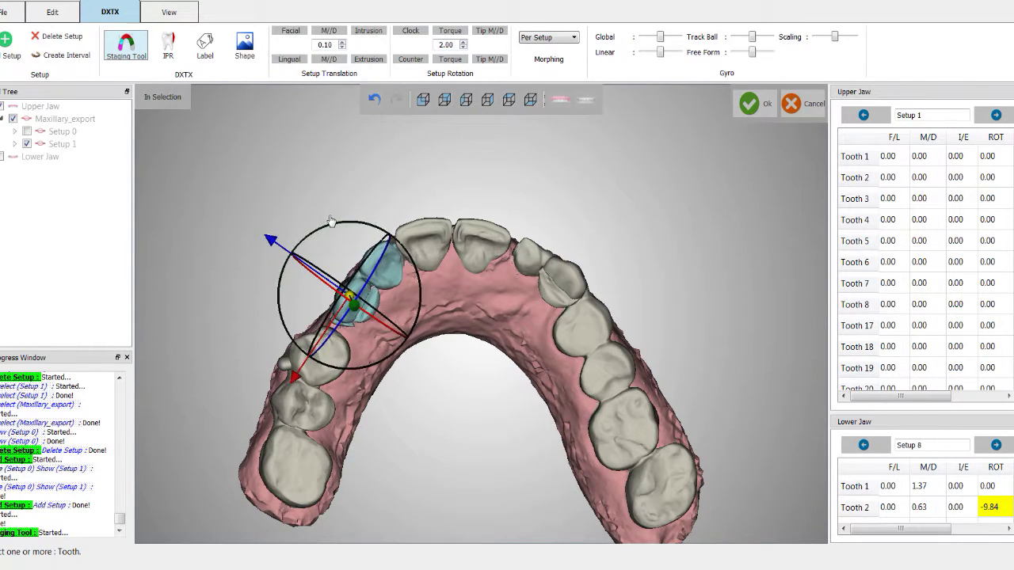
Move the patient's right first premolar, the one with the attachment, mesially and lingually to meet the adjacent canine.
{"action": "middle_click_drag", "start_coordinate": [453, 467], "coordinate": [428, 358]}
{"action": "left_click", "coordinate": [340, 366]}
{"action": "left_click_drag", "start_coordinate": [370, 298], "coordinate": [264, 363]}
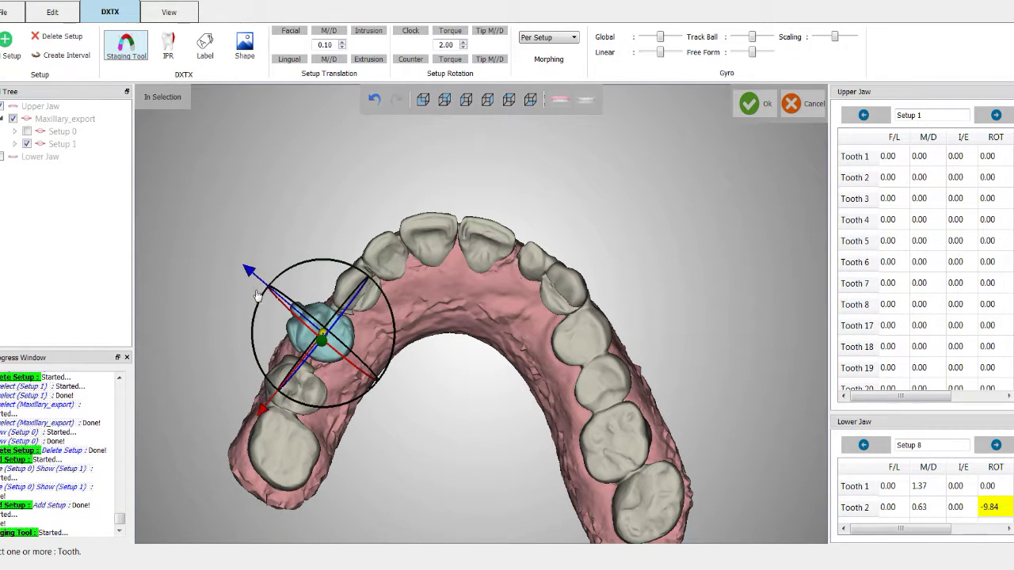
{"action": "scroll", "coordinate": [401, 453], "scroll_direction": "up", "scroll_amount": 5}
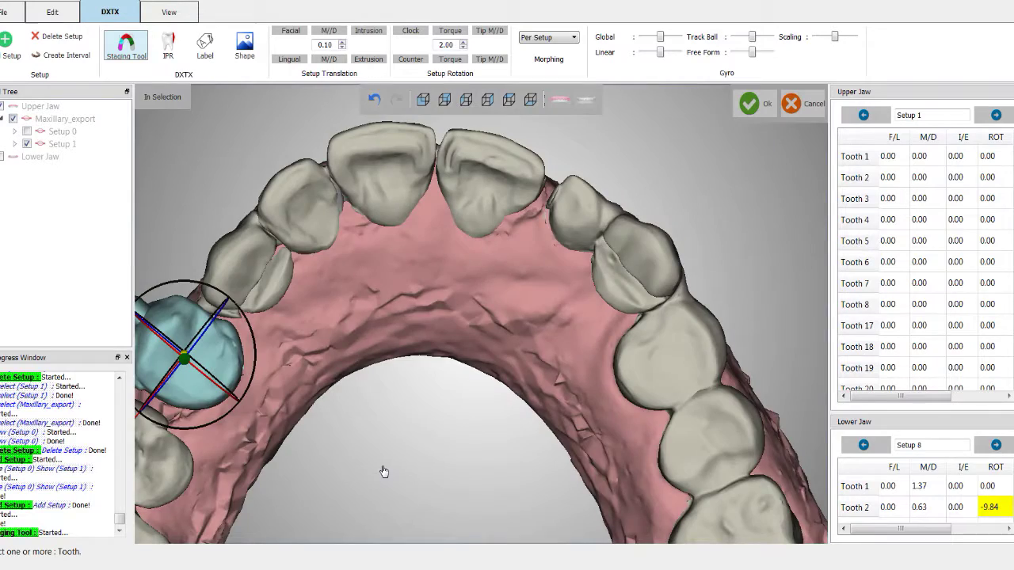
{"action": "middle_click_drag", "start_coordinate": [449, 471], "coordinate": [543, 449]}
{"action": "right_click_drag", "start_coordinate": [543, 448], "coordinate": [529, 434]}
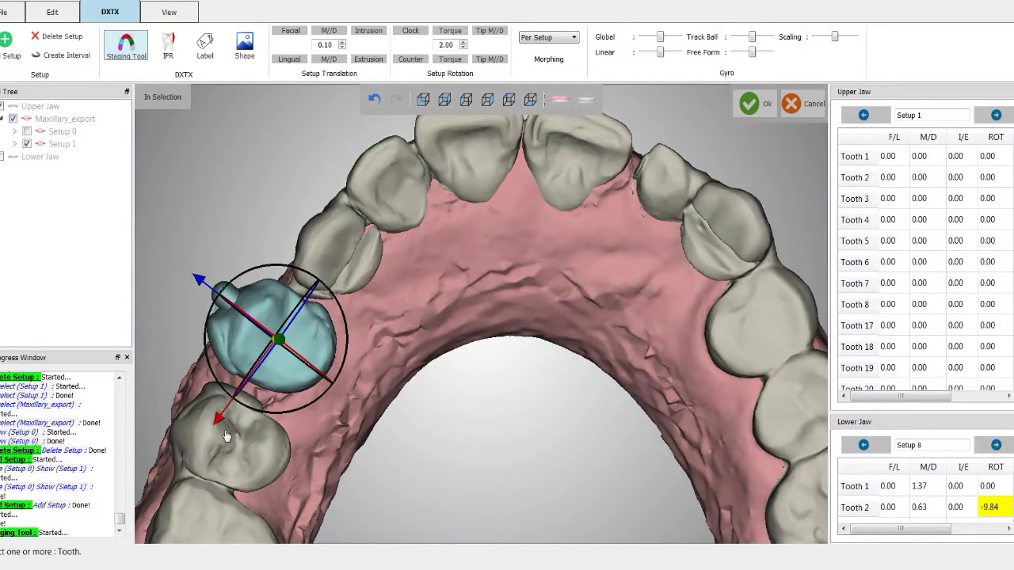
{"action": "right_click_drag", "start_coordinate": [244, 442], "coordinate": [244, 460]}
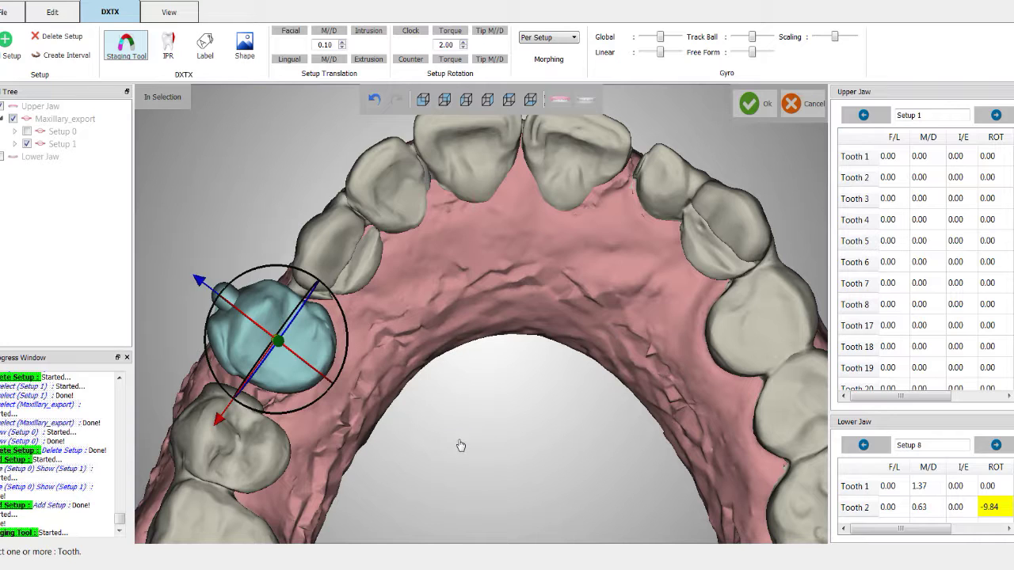
{"action": "left_click_drag", "start_coordinate": [200, 283], "coordinate": [208, 287]}
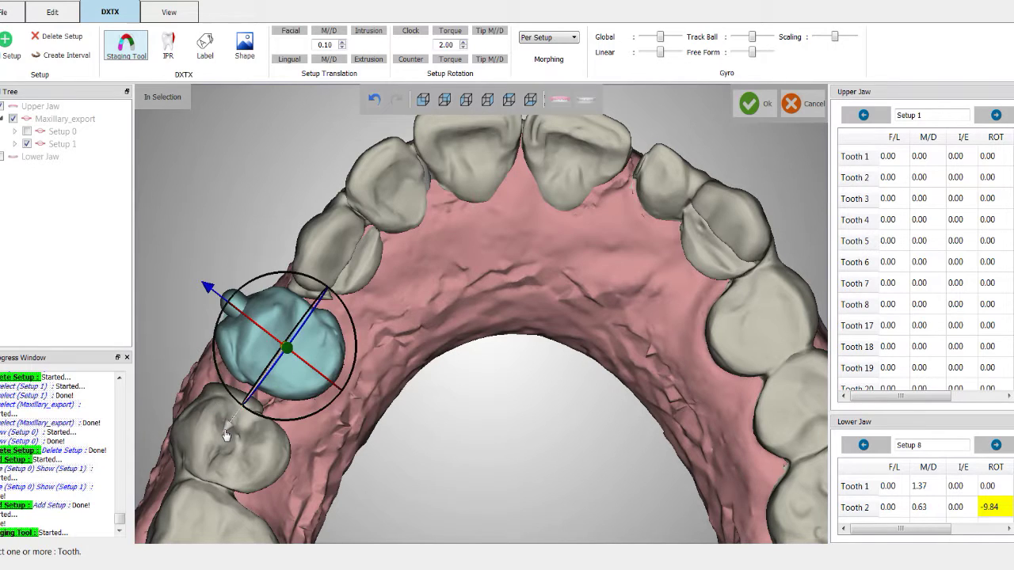
{"action": "left_click_drag", "start_coordinate": [224, 435], "coordinate": [236, 430]}
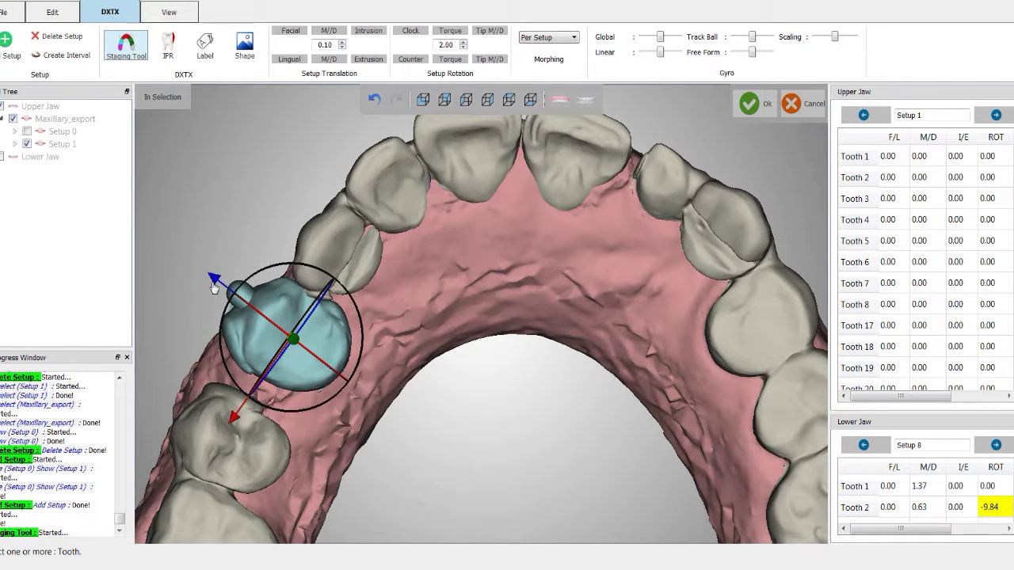
{"action": "left_click_drag", "start_coordinate": [214, 283], "coordinate": [217, 286]}
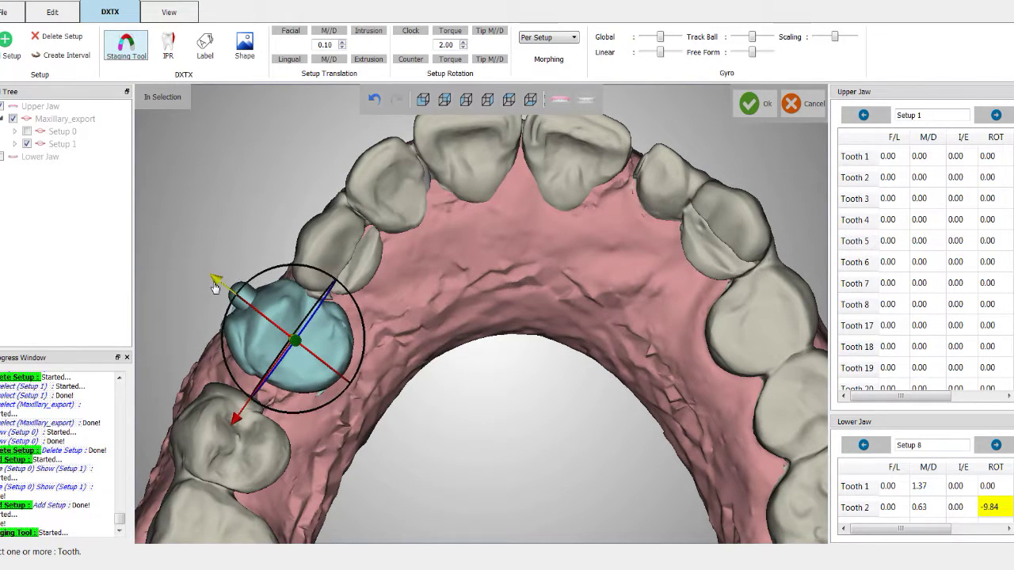
Move the patient's right second premolar mesially up to the first premolar and shift it slightly lingually.
{"action": "left_click", "coordinate": [207, 441]}
{"action": "mouse_move", "coordinate": [383, 480]}
{"action": "middle_mouse_down"}
{"action": "mouse_move", "coordinate": [449, 439]}
{"action": "mouse_move", "coordinate": [436, 429]}
{"action": "middle_mouse_up"}
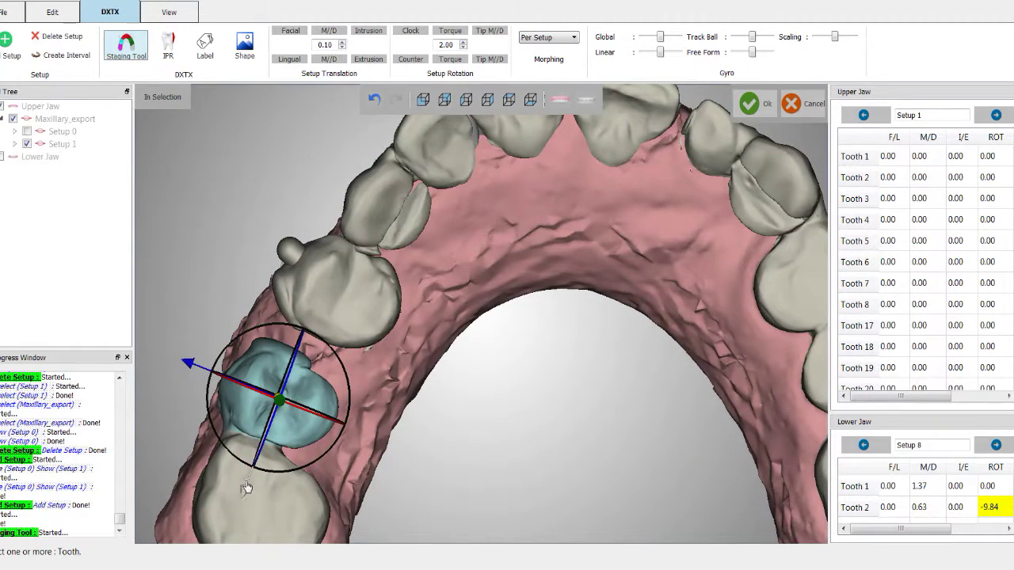
{"action": "left_click_drag", "start_coordinate": [245, 493], "coordinate": [258, 461]}
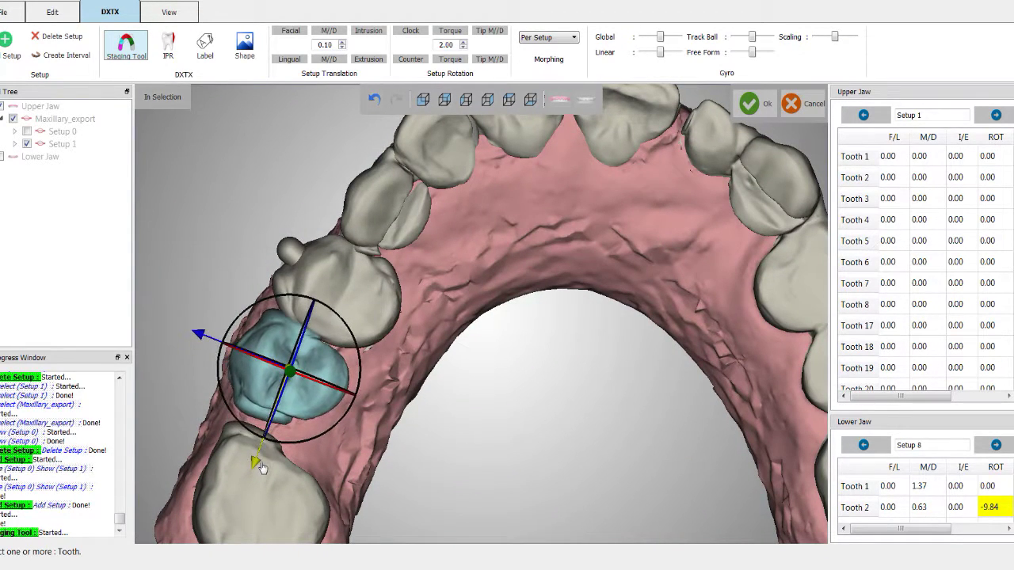
{"action": "left_click_drag", "start_coordinate": [200, 336], "coordinate": [211, 341]}
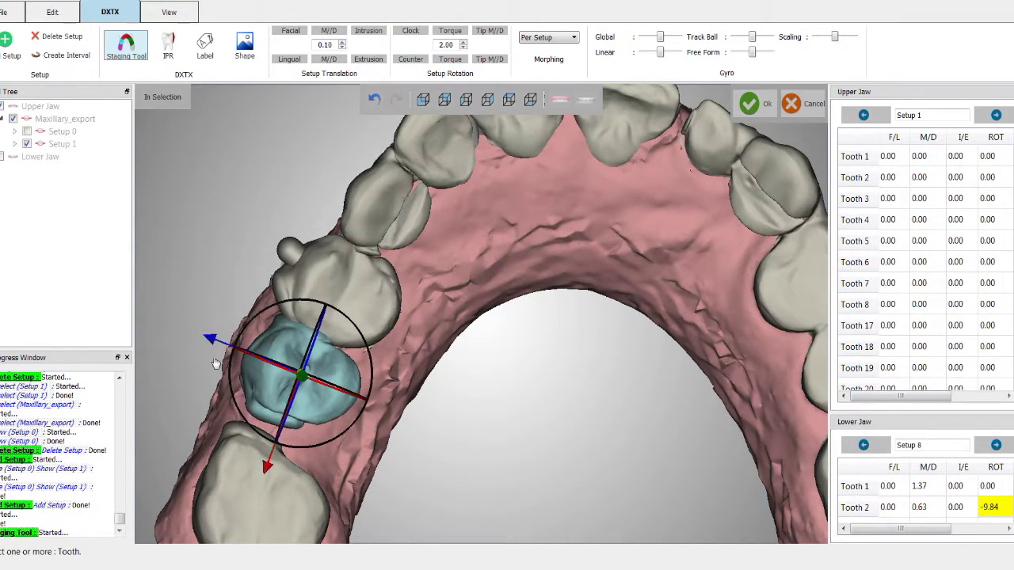
{"action": "left_click_drag", "start_coordinate": [265, 468], "coordinate": [271, 469]}
Select the patient's right molar and examine the premolar and molar contacts on that side from oblique angles.
{"action": "mouse_move", "coordinate": [462, 457]}
{"action": "middle_mouse_down"}
{"action": "mouse_move", "coordinate": [479, 424]}
{"action": "mouse_move", "coordinate": [450, 445]}
{"action": "middle_mouse_up"}
{"action": "left_click", "coordinate": [289, 462]}
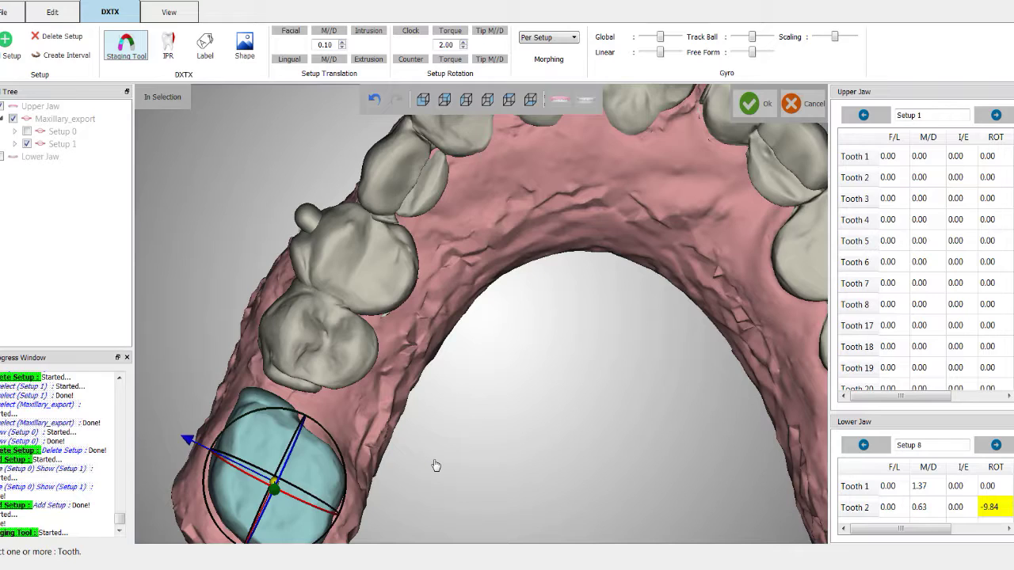
{"action": "middle_click_drag", "start_coordinate": [475, 448], "coordinate": [622, 361]}
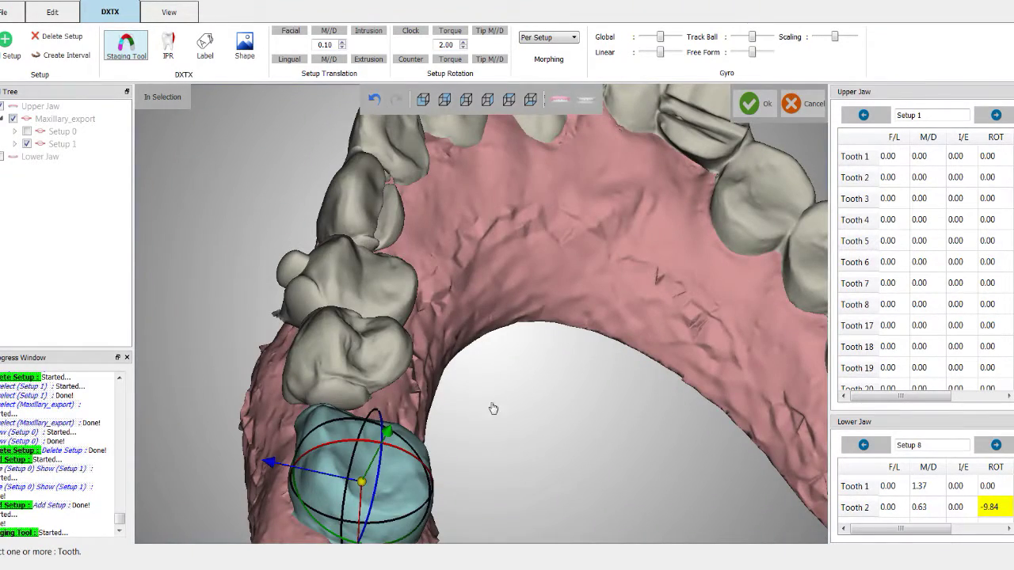
{"action": "middle_click_drag", "start_coordinate": [494, 410], "coordinate": [545, 394]}
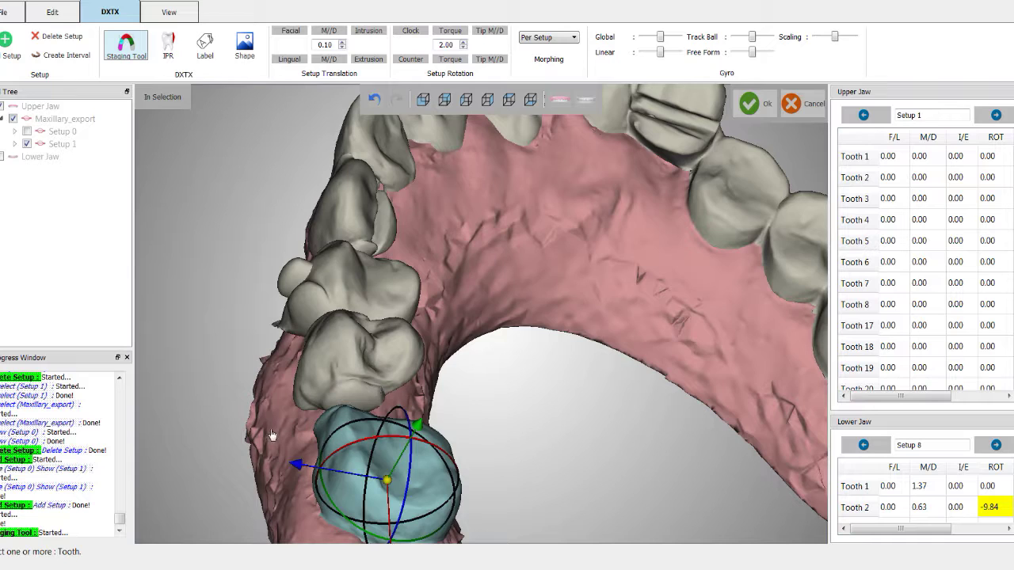
{"action": "middle_click_drag", "start_coordinate": [273, 436], "coordinate": [466, 507]}
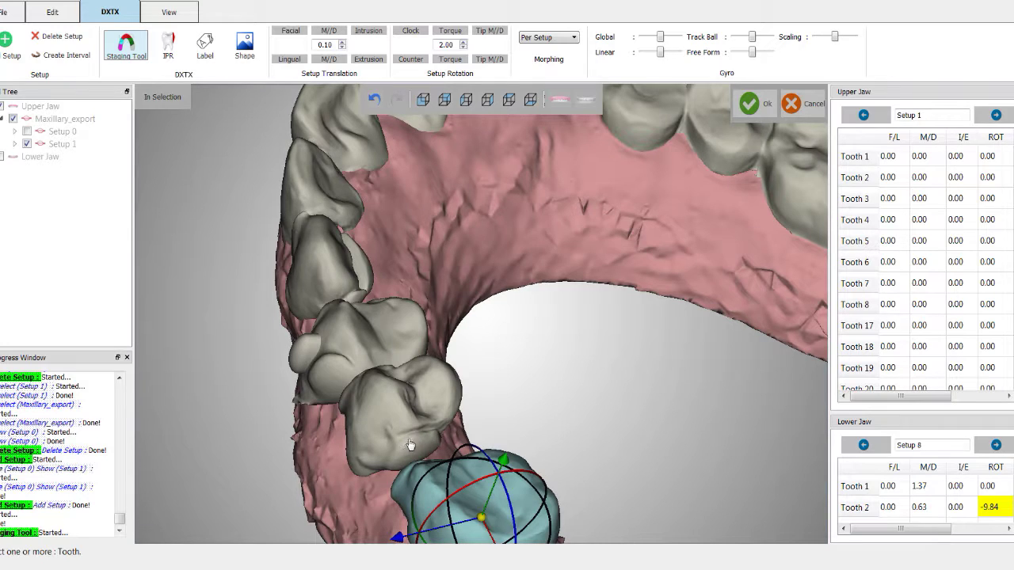
{"action": "middle_click_drag", "start_coordinate": [391, 438], "coordinate": [414, 433]}
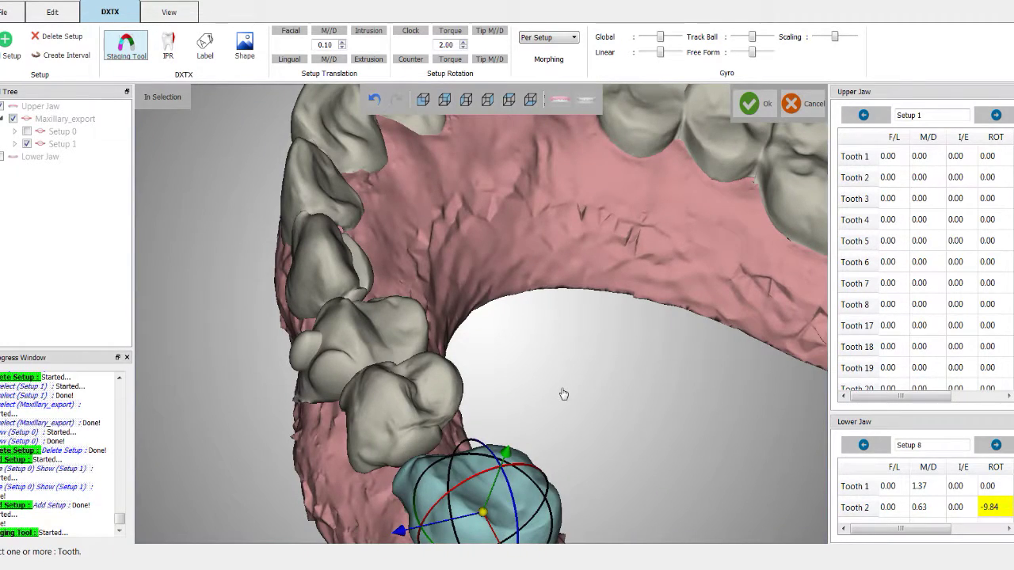
{"action": "middle_click_drag", "start_coordinate": [632, 361], "coordinate": [520, 373]}
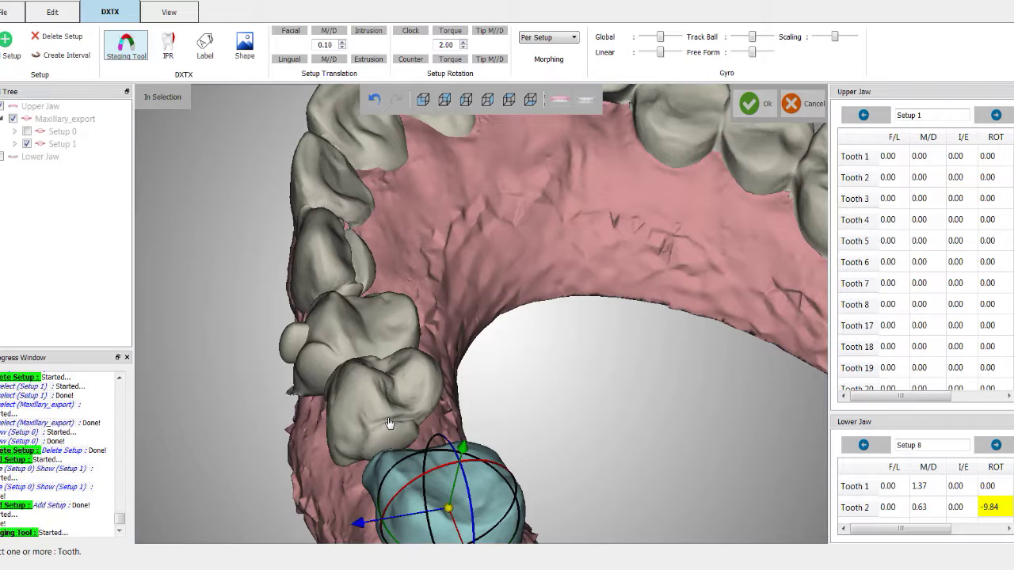
{"action": "left_click_drag", "start_coordinate": [684, 382], "coordinate": [520, 425]}
{"action": "scroll", "coordinate": [555, 408], "scroll_direction": "down", "scroll_amount": 2}
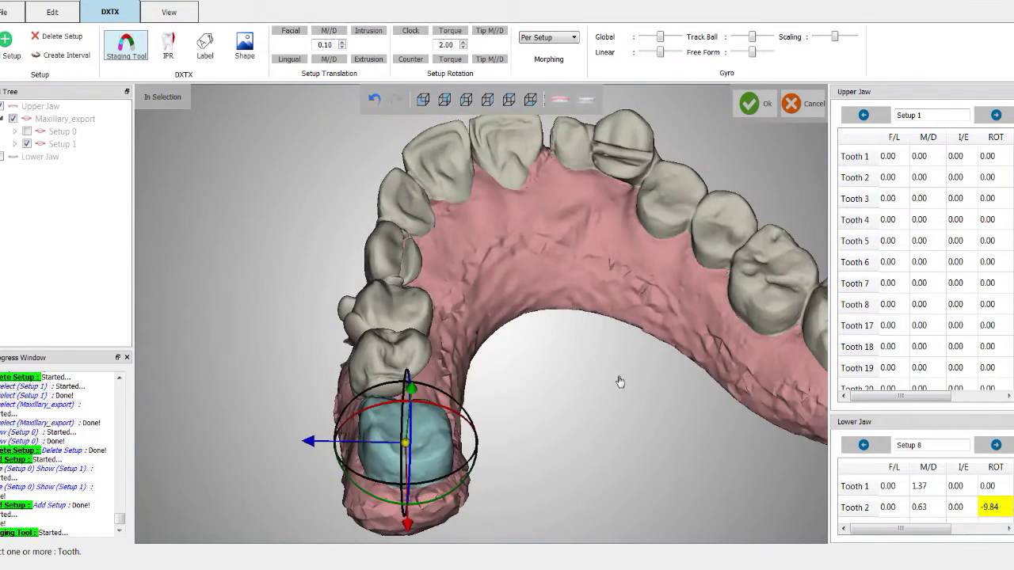
Slide the patient's right molar mesially until it closes up to the second premolar.
{"action": "left_click_drag", "start_coordinate": [609, 406], "coordinate": [491, 491]}
{"action": "left_click_drag", "start_coordinate": [523, 362], "coordinate": [530, 447]}
{"action": "left_click_drag", "start_coordinate": [489, 376], "coordinate": [587, 380]}
{"action": "left_click_drag", "start_coordinate": [588, 341], "coordinate": [531, 354]}
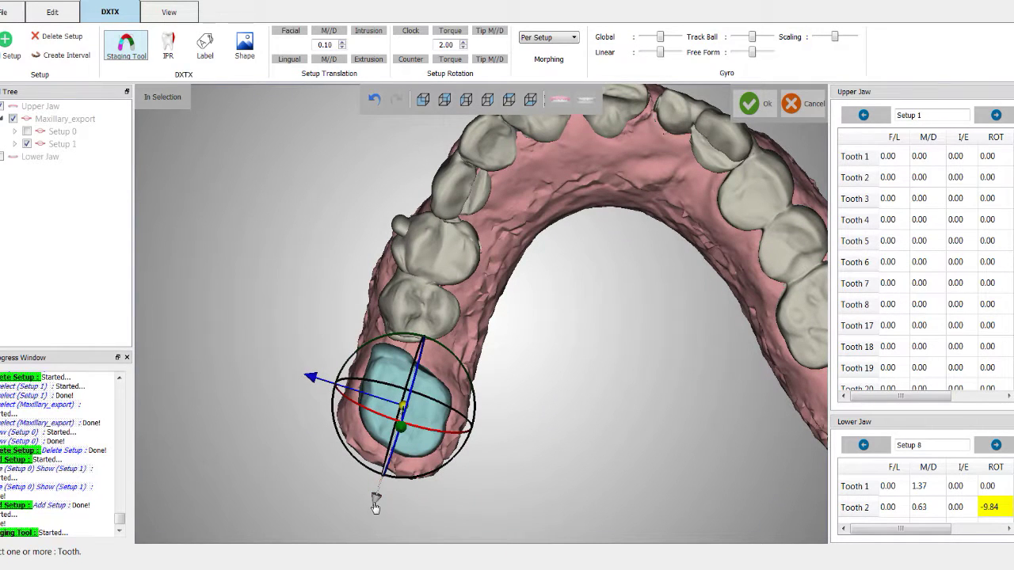
{"action": "left_click_drag", "start_coordinate": [375, 498], "coordinate": [385, 475]}
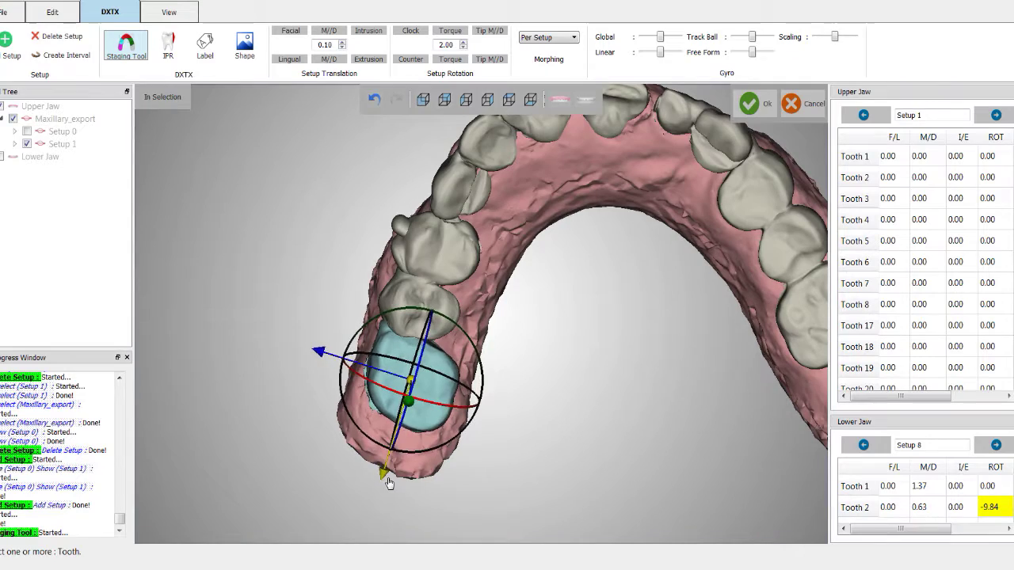
Shift the patient's left lateral incisor and canine together slightly mesially and lingually.
{"action": "left_click_drag", "start_coordinate": [655, 325], "coordinate": [581, 406]}
{"action": "left_click", "coordinate": [523, 411]}
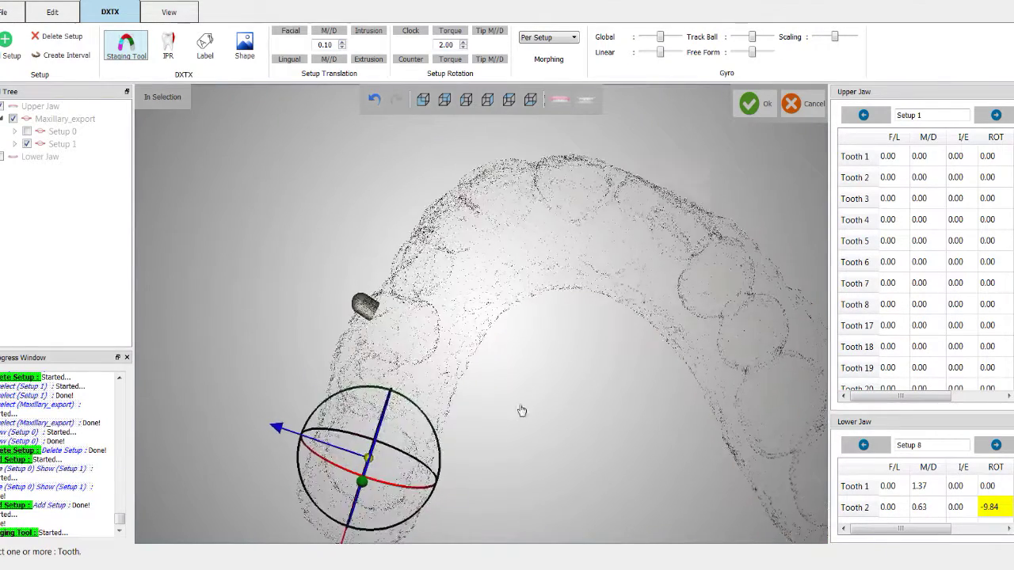
{"action": "left_click", "coordinate": [577, 380]}
{"action": "scroll", "coordinate": [574, 386], "scroll_direction": "down", "scroll_amount": 5}
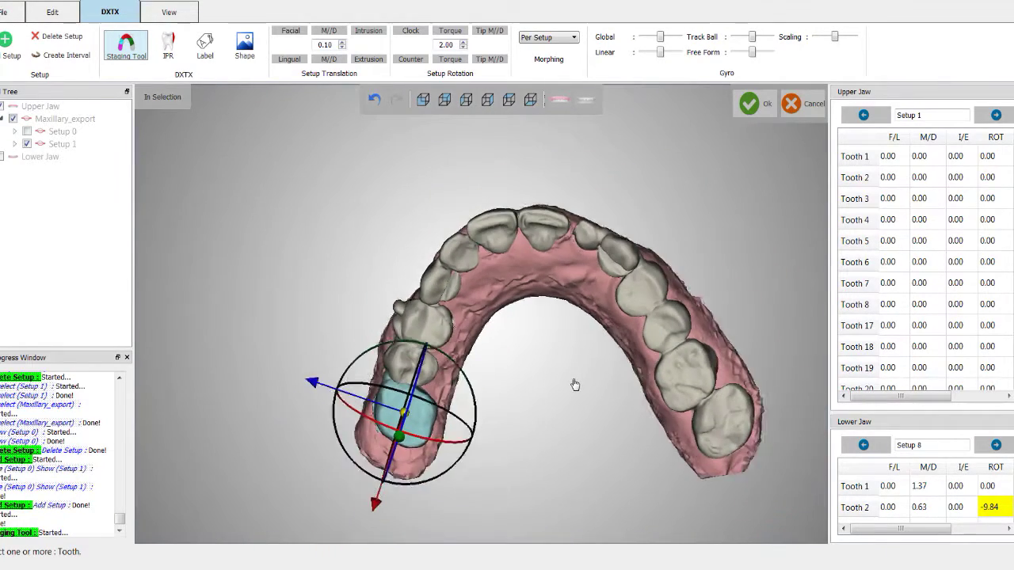
{"action": "left_click", "coordinate": [588, 265]}
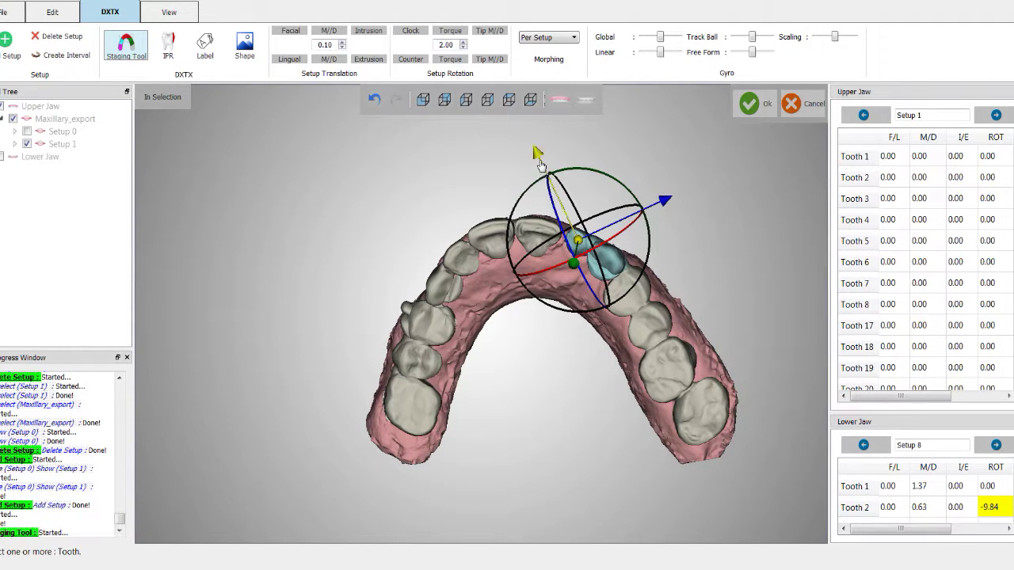
{"action": "left_click_drag", "start_coordinate": [542, 167], "coordinate": [540, 163]}
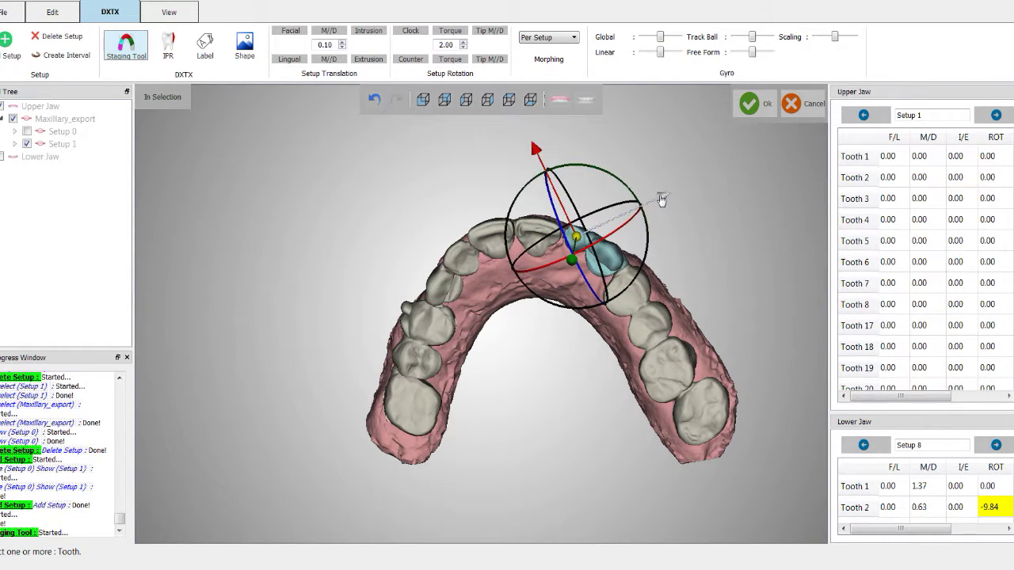
{"action": "left_click_drag", "start_coordinate": [662, 200], "coordinate": [654, 203]}
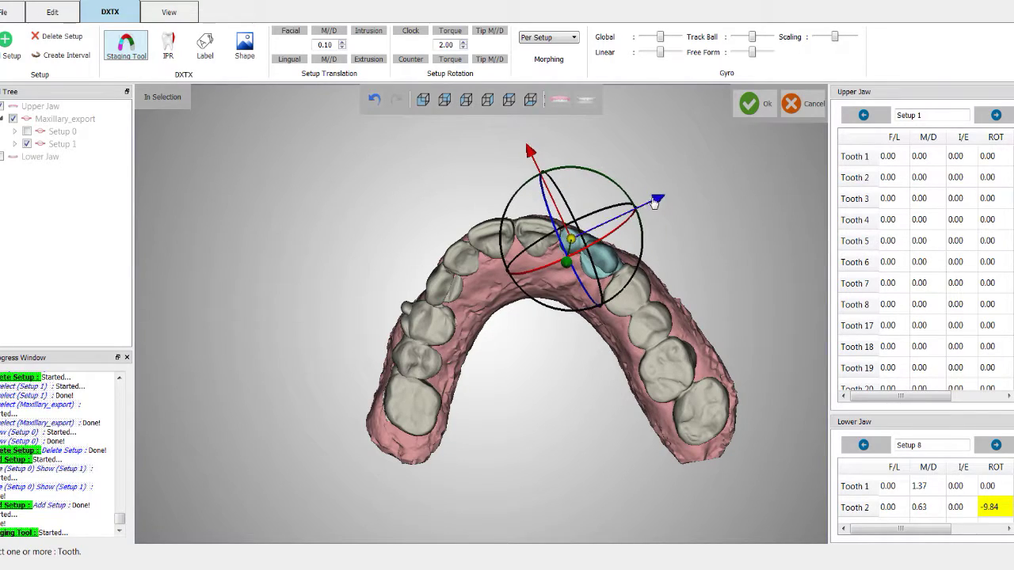
Select all four teeth behind the patient's left canine and translate them together mesially by four increments of 0.10.
{"action": "right_click_drag", "start_coordinate": [557, 412], "coordinate": [561, 401]}
{"action": "scroll", "coordinate": [561, 401], "scroll_direction": "down", "scroll_amount": 3}
{"action": "scroll", "coordinate": [556, 397], "scroll_direction": "up", "scroll_amount": 1}
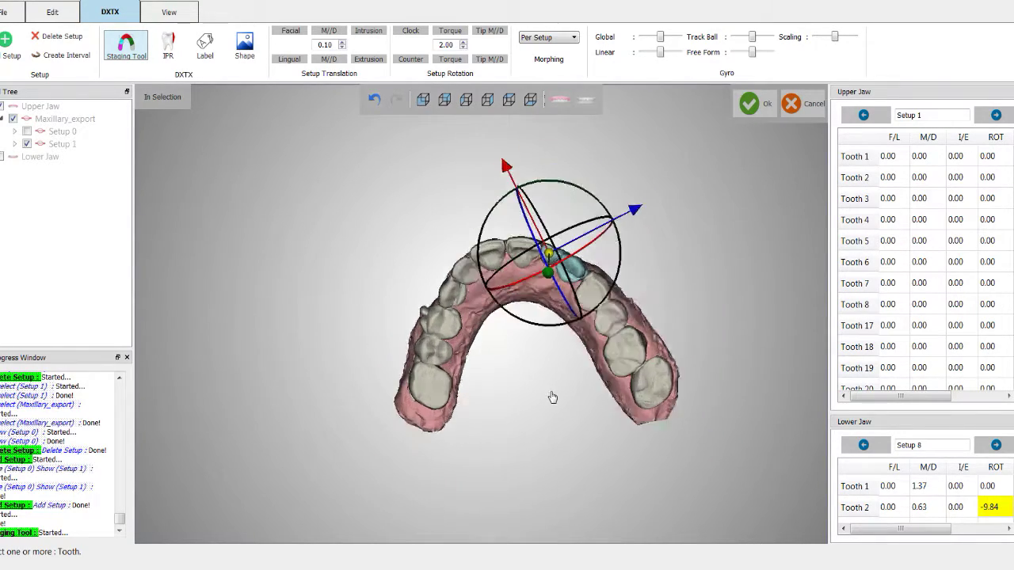
{"action": "scroll", "coordinate": [552, 396], "scroll_direction": "up", "scroll_amount": 4}
{"action": "middle_click_drag", "start_coordinate": [565, 398], "coordinate": [475, 452]}
{"action": "right_click_drag", "start_coordinate": [398, 346], "coordinate": [444, 346]}
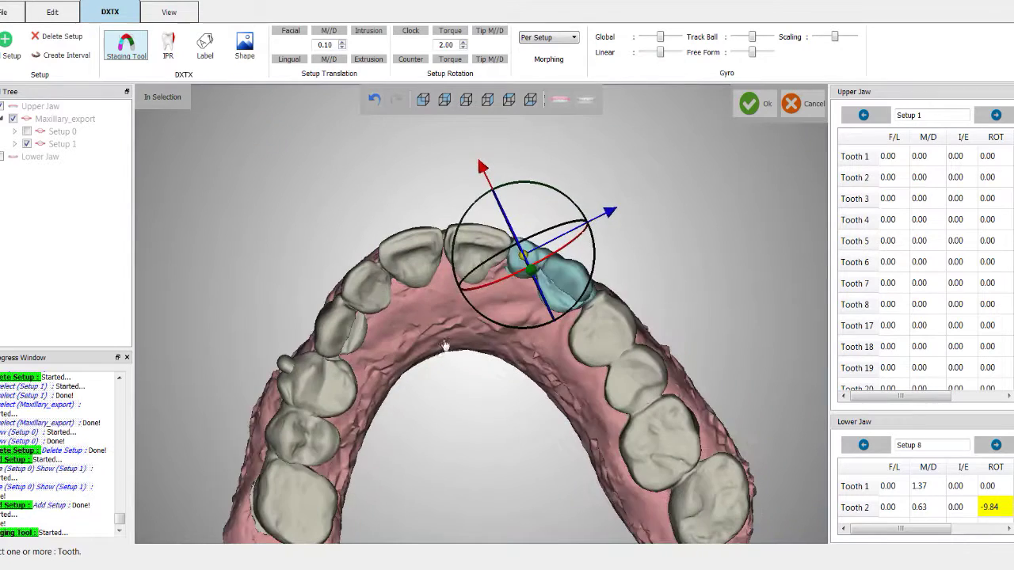
{"action": "right_click_drag", "start_coordinate": [488, 507], "coordinate": [451, 518]}
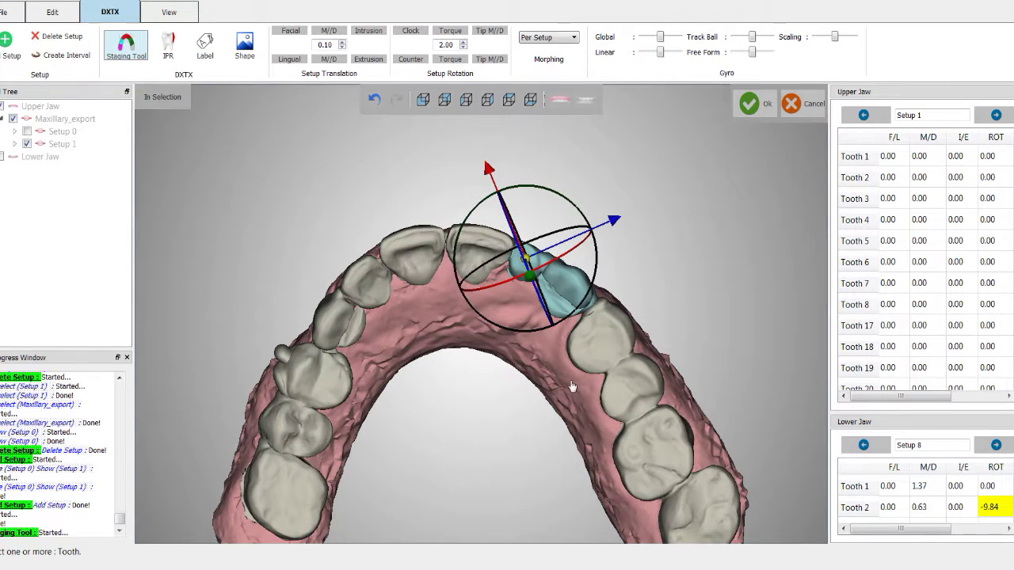
{"action": "left_click", "coordinate": [600, 349]}
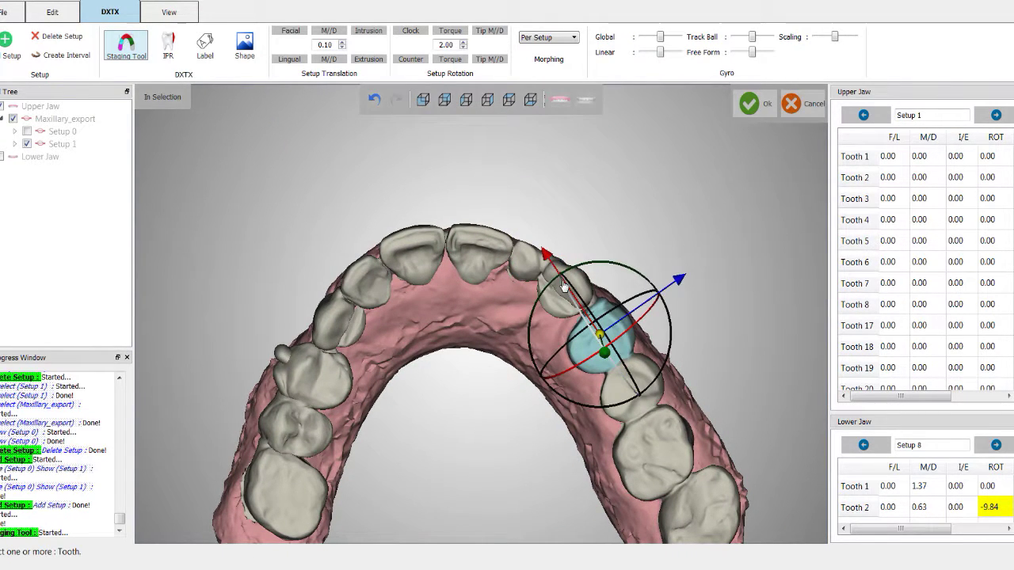
{"action": "left_click", "coordinate": [617, 410], "text": "ctrl"}
{"action": "left_click", "coordinate": [642, 481], "text": "ctrl"}
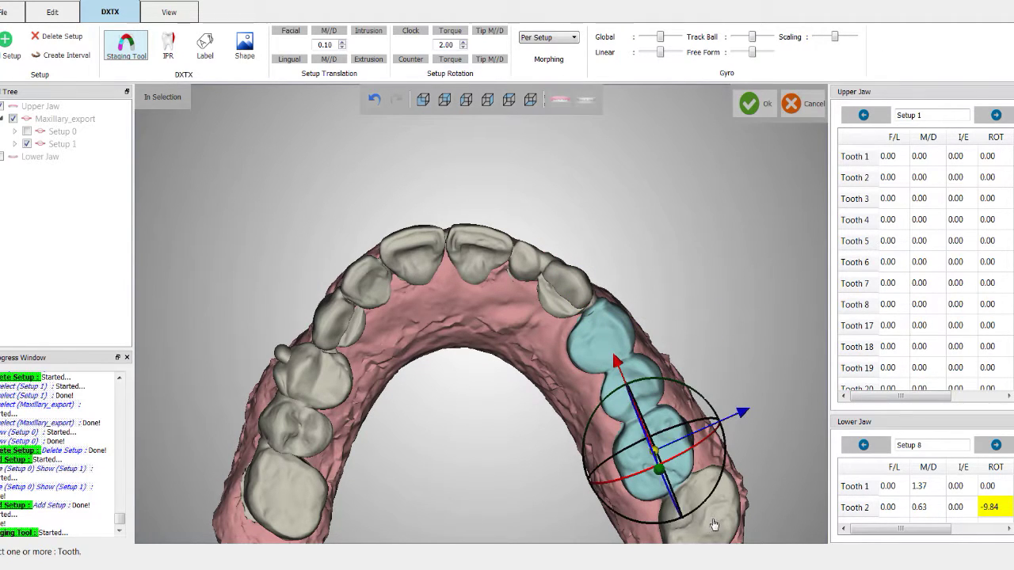
{"action": "left_click", "coordinate": [714, 524], "text": "ctrl"}
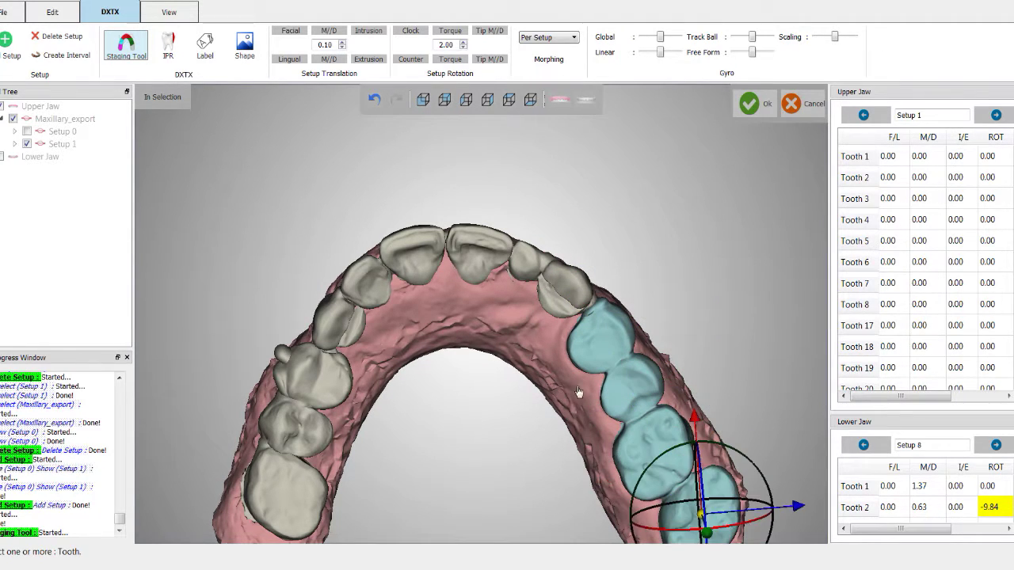
{"action": "left_click", "coordinate": [319, 33]}
{"action": "left_click", "coordinate": [318, 34]}
{"action": "left_click", "coordinate": [319, 33]}
{"action": "left_click", "coordinate": [320, 33]}
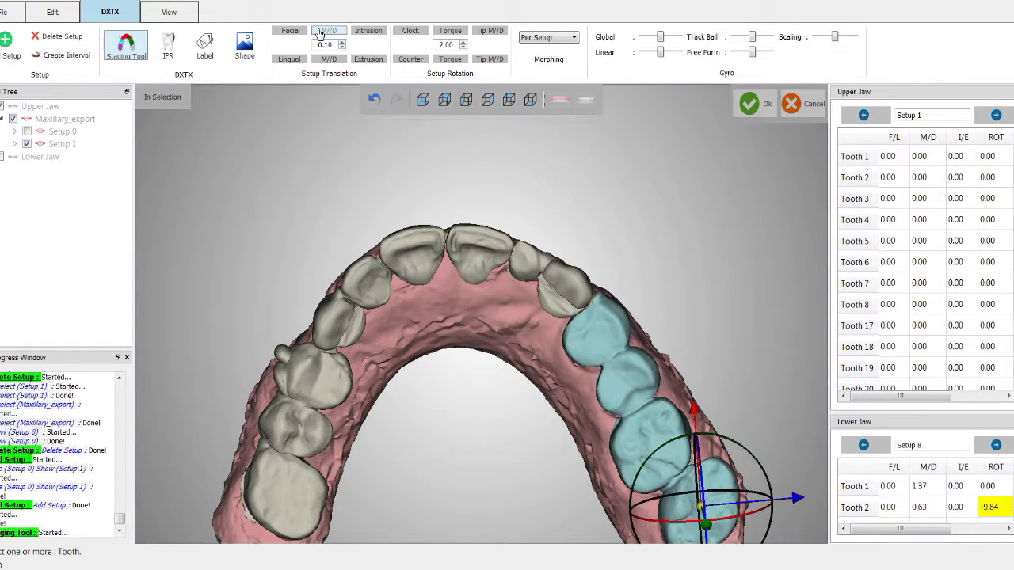
Shift the patient's left last molar lingually and slightly distally to line it up behind the neighbouring molar.
{"action": "middle_click_drag", "start_coordinate": [455, 362], "coordinate": [515, 420]}
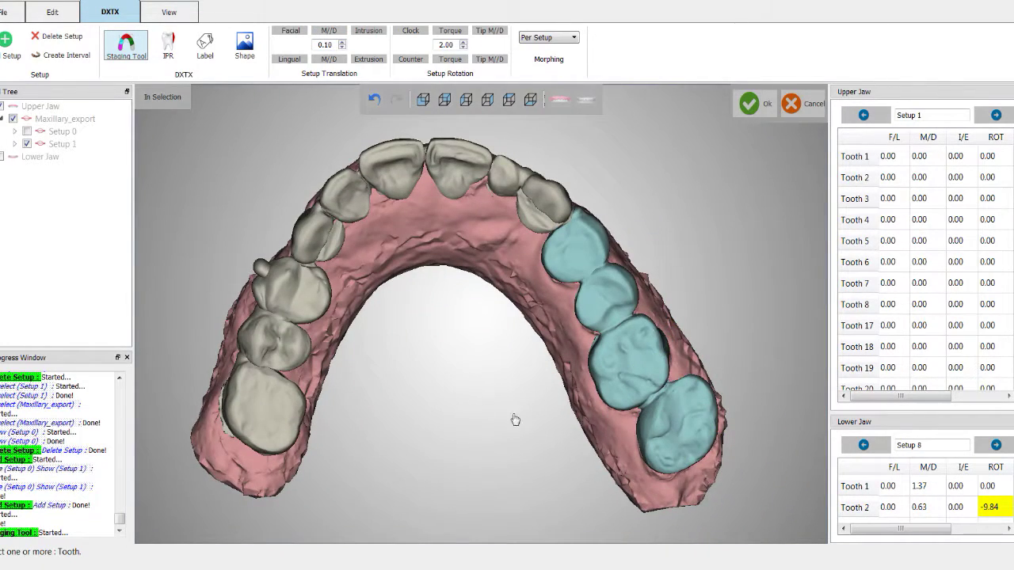
{"action": "left_click", "coordinate": [671, 420]}
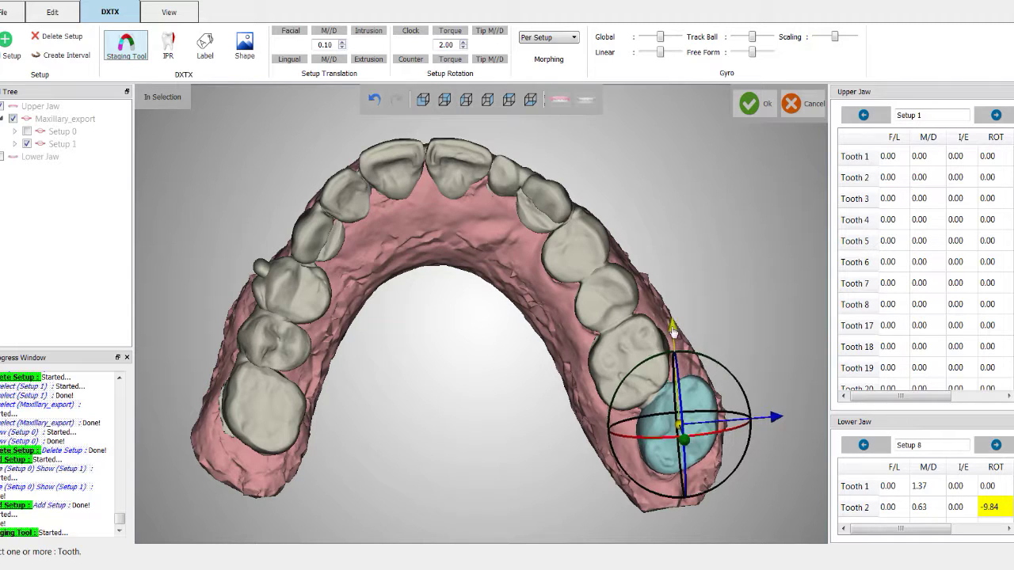
{"action": "left_click_drag", "start_coordinate": [673, 331], "coordinate": [673, 335]}
{"action": "left_click_drag", "start_coordinate": [773, 425], "coordinate": [764, 429]}
{"action": "left_click_drag", "start_coordinate": [663, 336], "coordinate": [664, 341]}
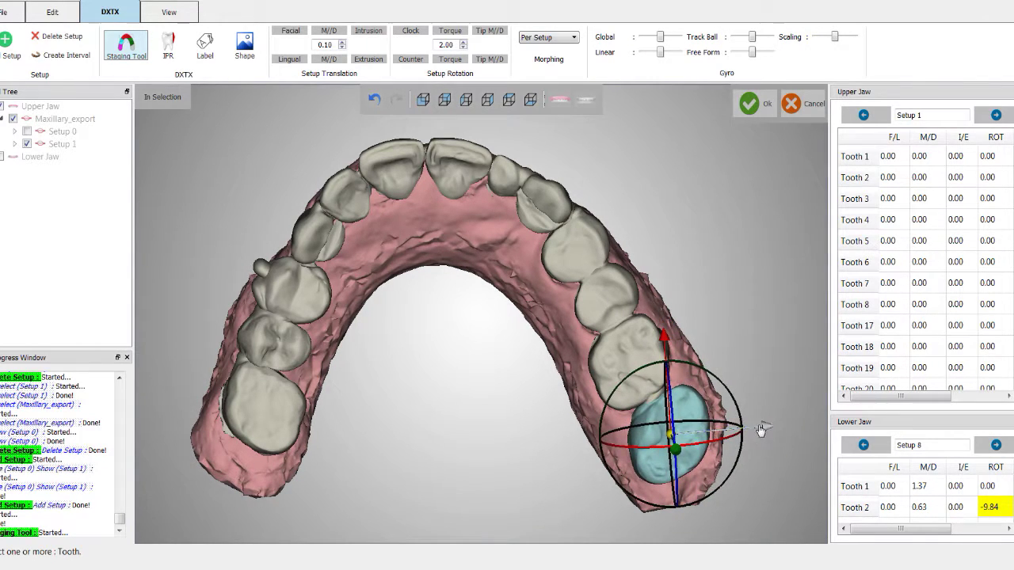
{"action": "left_click_drag", "start_coordinate": [760, 430], "coordinate": [755, 429]}
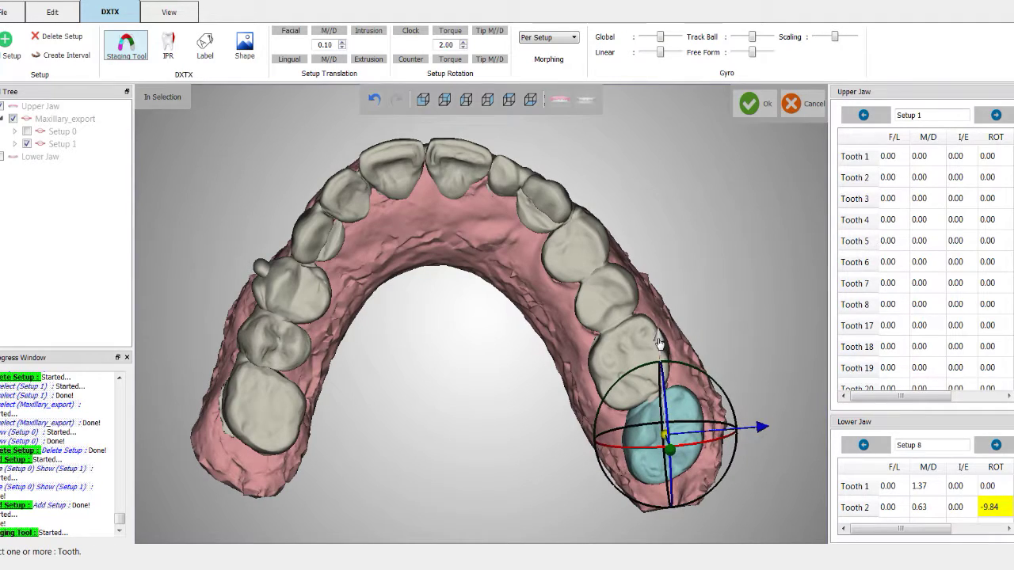
{"action": "left_click_drag", "start_coordinate": [658, 341], "coordinate": [659, 337]}
Select the patient's right lateral incisor and translate it along the mesiodistal direction by two increments of 0.10.
{"action": "middle_click_drag", "start_coordinate": [536, 431], "coordinate": [428, 431]}
{"action": "left_click", "coordinate": [378, 230]}
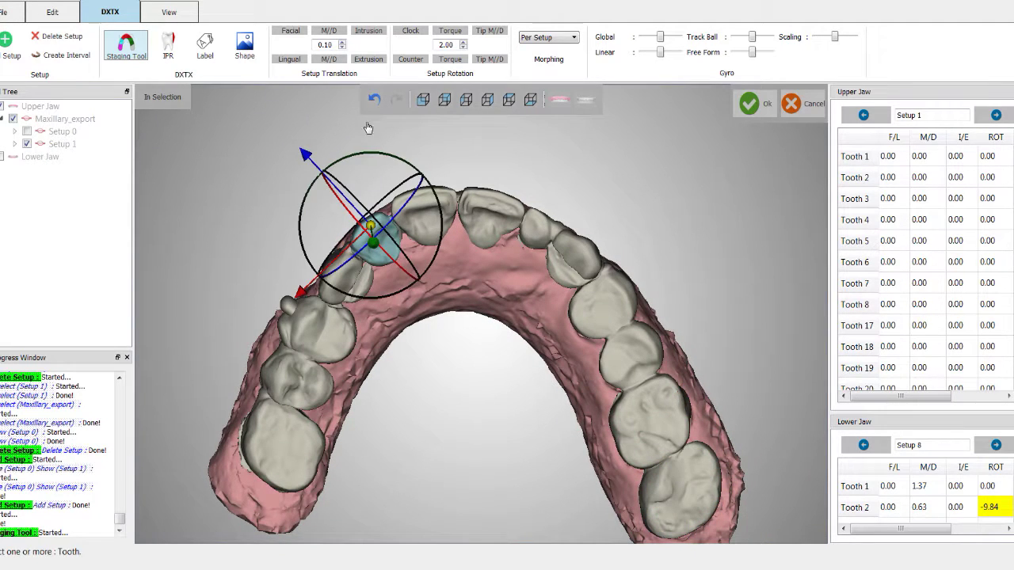
{"action": "left_click", "coordinate": [323, 62]}
{"action": "left_click", "coordinate": [324, 61]}
{"action": "middle_click_drag", "start_coordinate": [475, 422], "coordinate": [468, 424]}
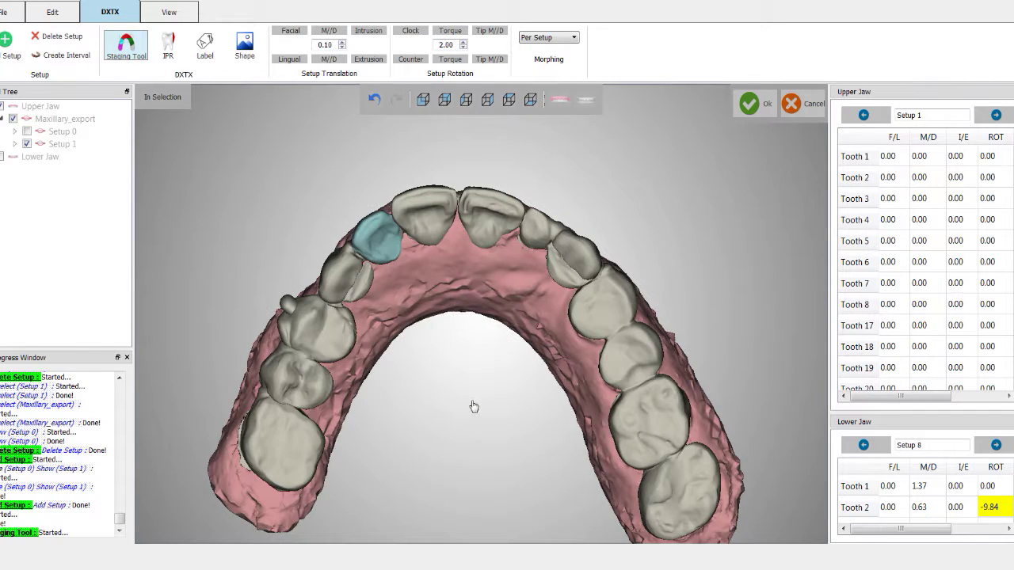
View the whole upper arch and accept the staged tooth movements for Setup 1.
{"action": "scroll", "coordinate": [472, 407], "scroll_direction": "down", "scroll_amount": 2}
{"action": "scroll", "coordinate": [434, 420], "scroll_direction": "down", "scroll_amount": 1}
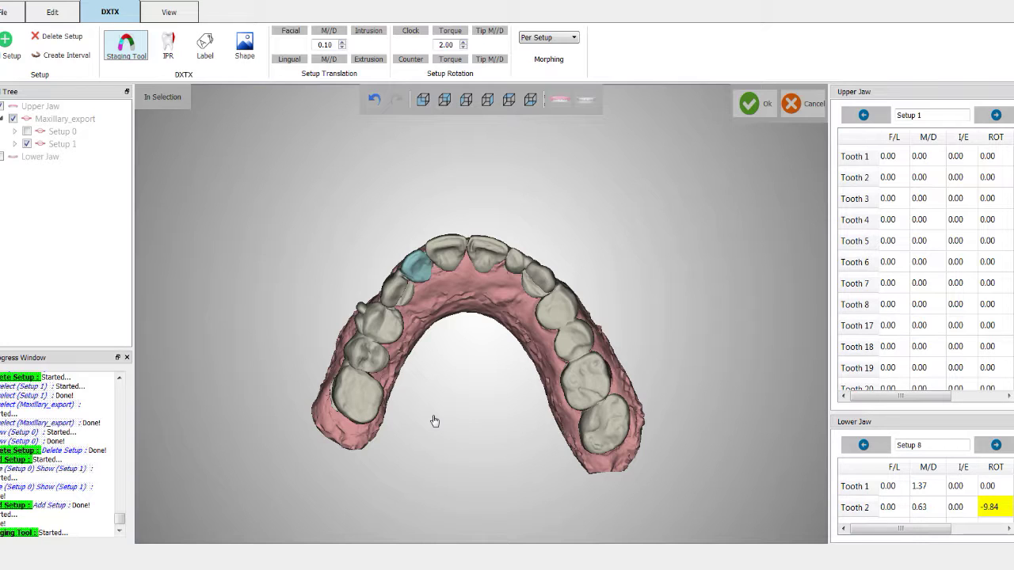
{"action": "left_click", "coordinate": [749, 104]}
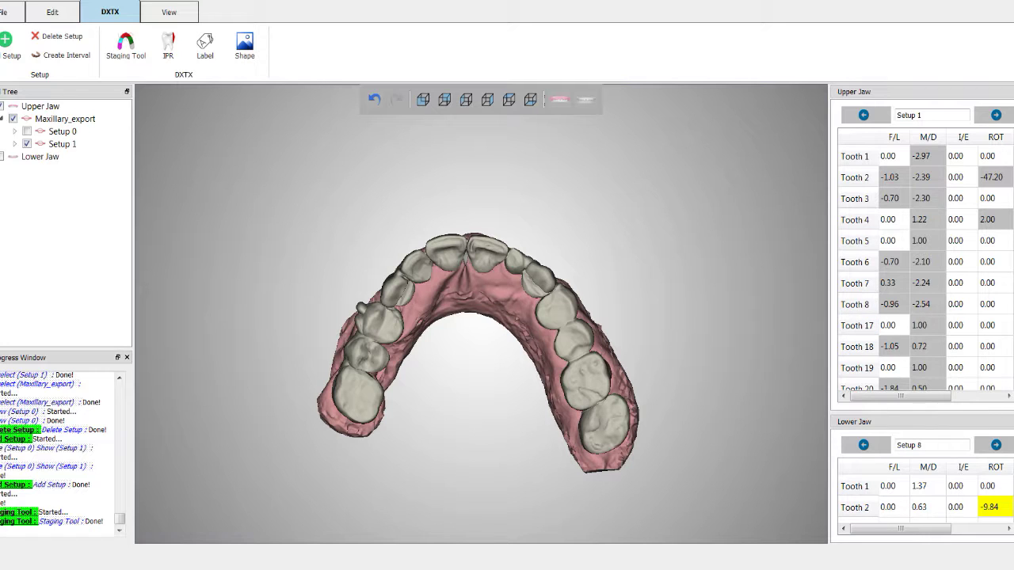
Compare Setup 0 with Setup 1 and widen the Upper Jaw movement table to show the TRQ and T/D columns.
{"action": "left_click", "coordinate": [863, 115]}
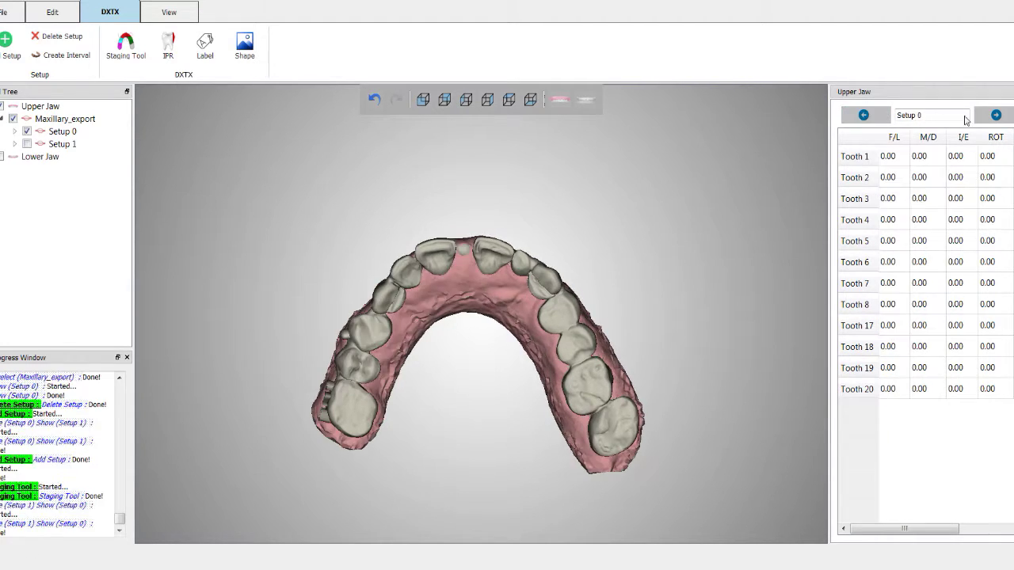
{"action": "left_click", "coordinate": [992, 115]}
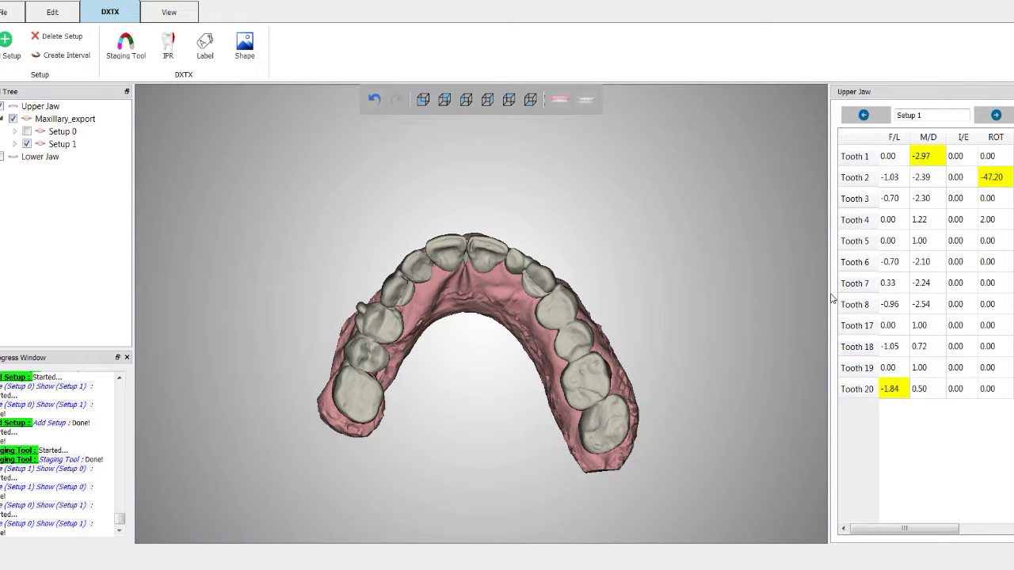
{"action": "left_click_drag", "start_coordinate": [828, 294], "coordinate": [743, 294]}
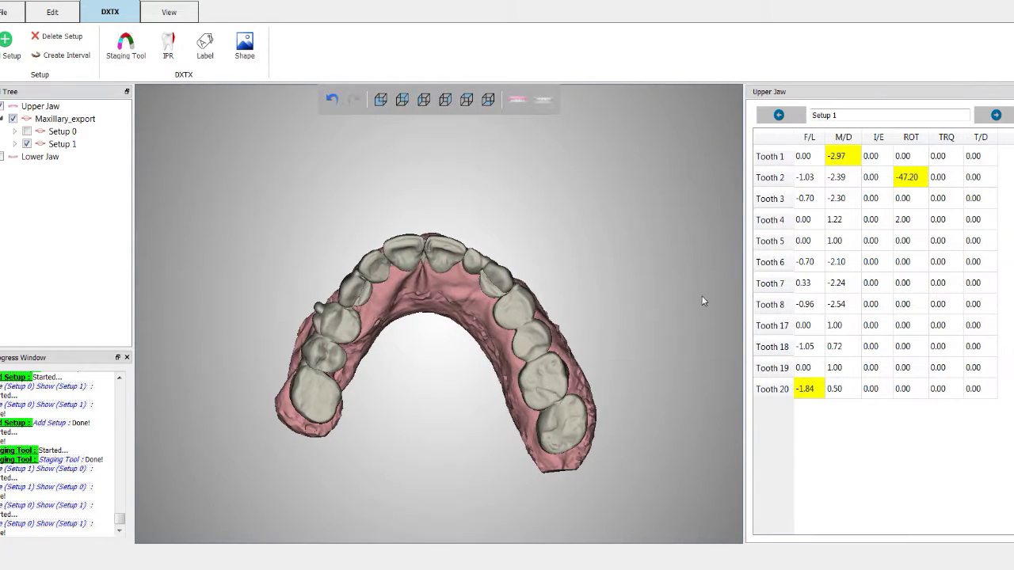
Examine the Setup 1 upper arch and its tooth alignment from the front, oblique and occlusal sides.
{"action": "middle_click_drag", "start_coordinate": [682, 248], "coordinate": [702, 295]}
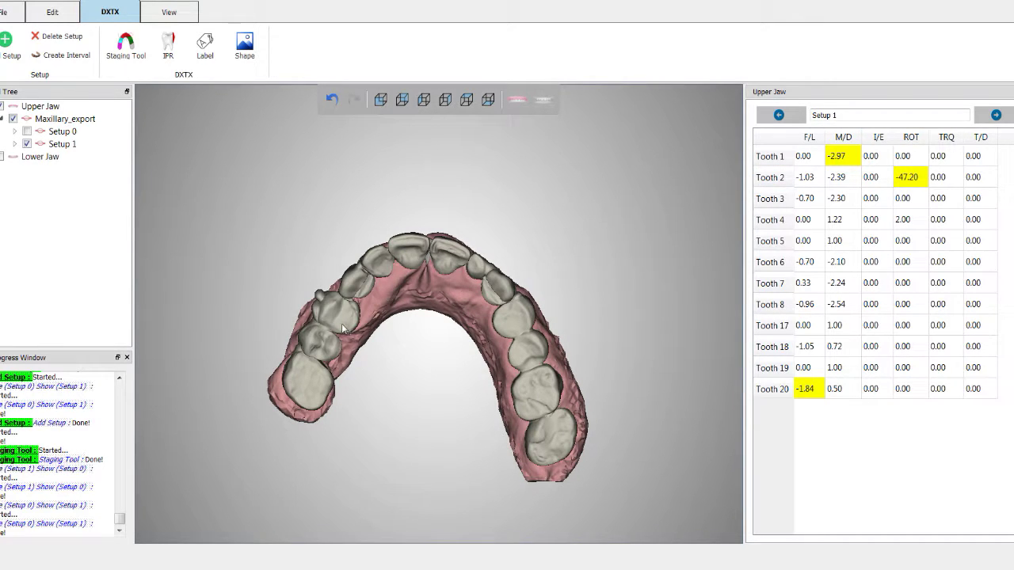
{"action": "middle_click_drag", "start_coordinate": [613, 266], "coordinate": [622, 238]}
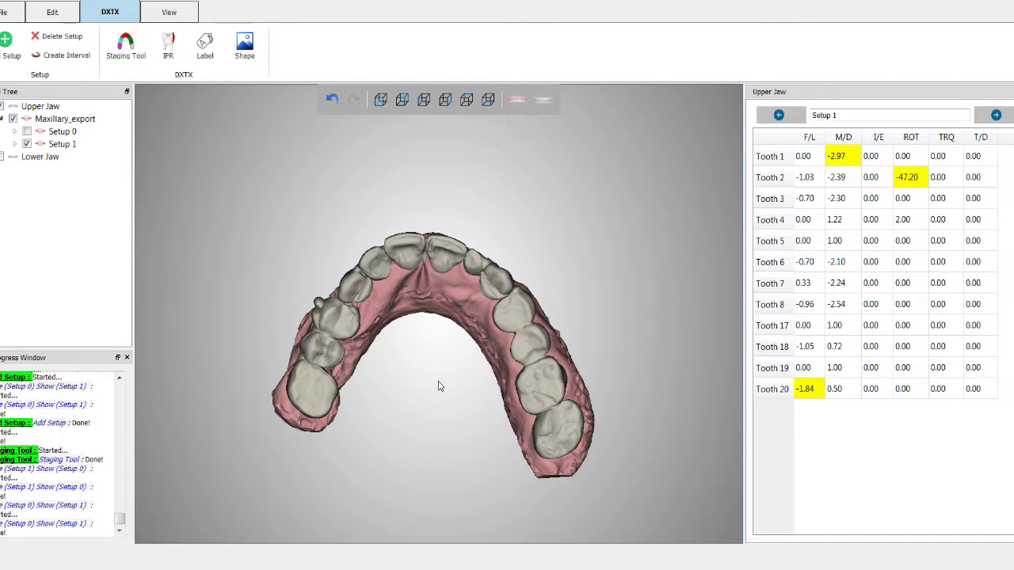
{"action": "mouse_move", "coordinate": [424, 395]}
{"action": "middle_mouse_down"}
{"action": "mouse_move", "coordinate": [441, 401]}
{"action": "mouse_move", "coordinate": [441, 370]}
{"action": "middle_mouse_up"}
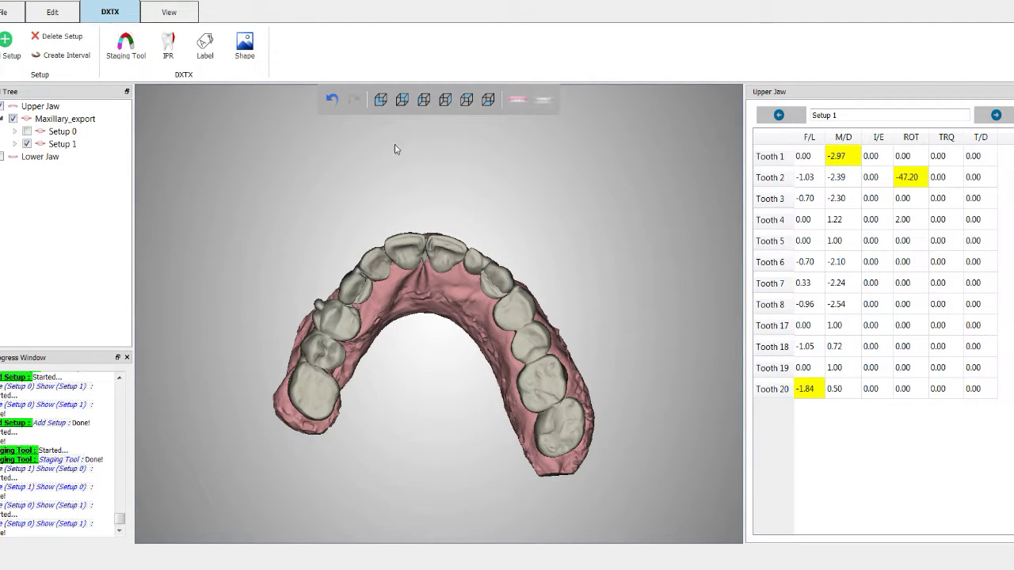
{"action": "left_click", "coordinate": [380, 99]}
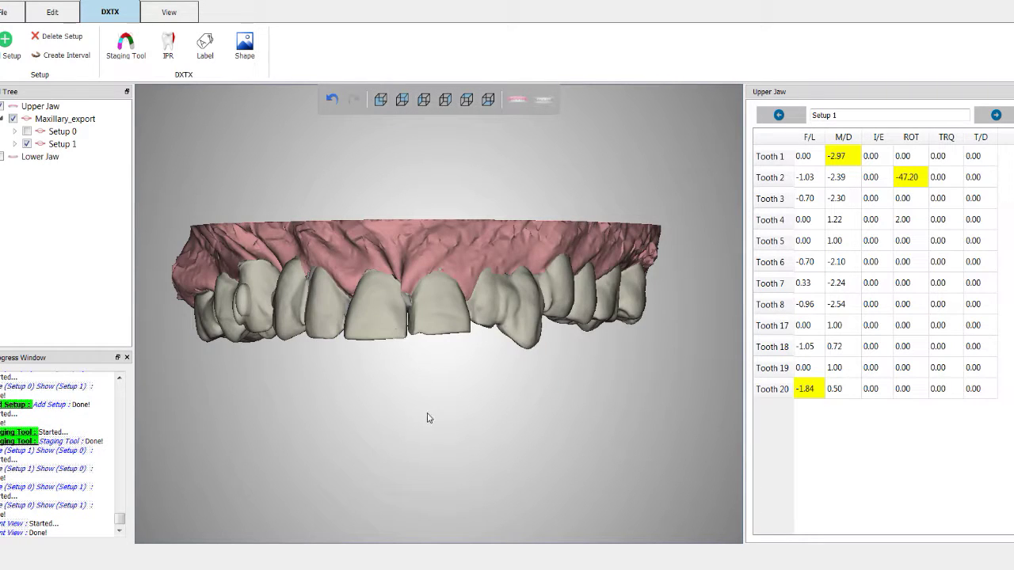
{"action": "scroll", "coordinate": [440, 389], "scroll_direction": "up", "scroll_amount": 3}
{"action": "scroll", "coordinate": [439, 390], "scroll_direction": "down", "scroll_amount": 4}
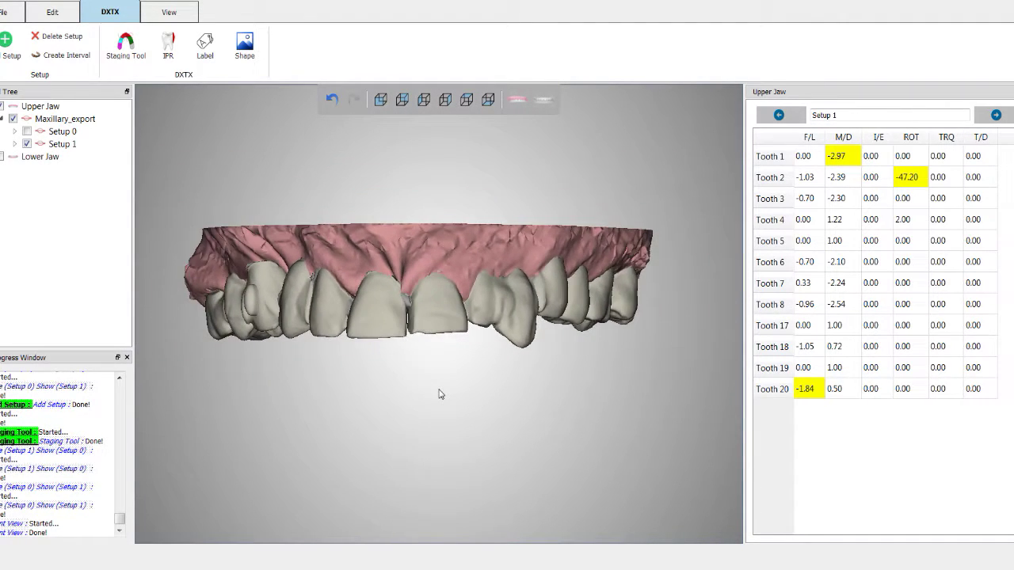
{"action": "scroll", "coordinate": [441, 394], "scroll_direction": "down", "scroll_amount": 2}
{"action": "middle_click_drag", "start_coordinate": [460, 389], "coordinate": [459, 428]}
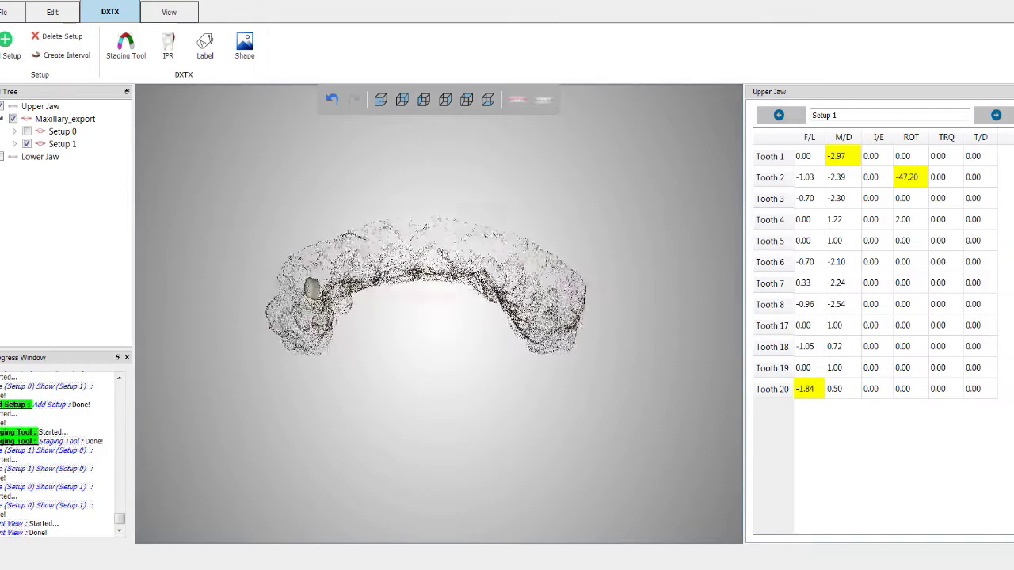
{"action": "middle_click_drag", "start_coordinate": [391, 373], "coordinate": [440, 331]}
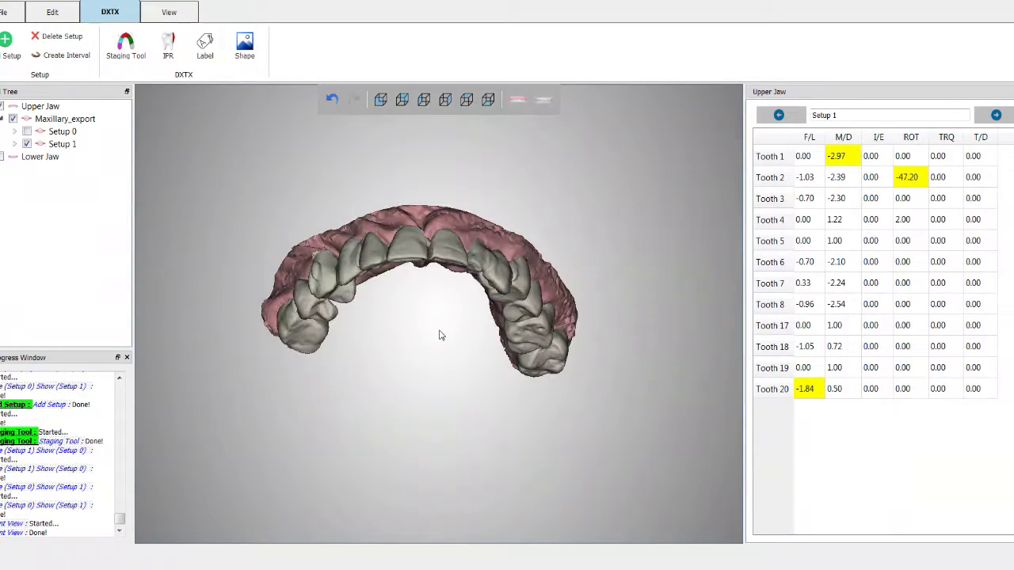
{"action": "middle_click_drag", "start_coordinate": [402, 224], "coordinate": [444, 264]}
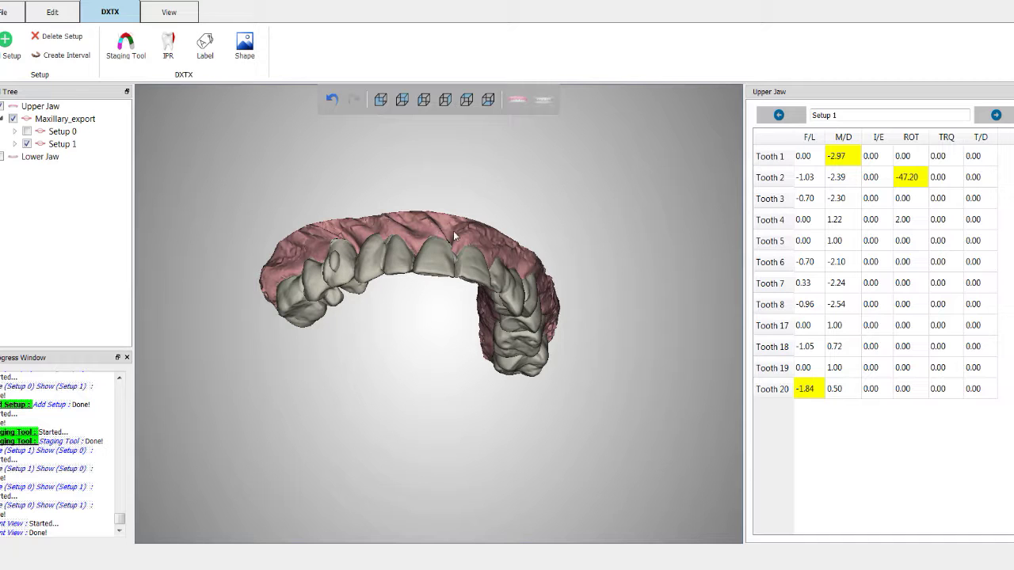
{"action": "left_click_drag", "start_coordinate": [509, 227], "coordinate": [414, 149]}
{"action": "left_click_drag", "start_coordinate": [487, 377], "coordinate": [435, 309]}
{"action": "left_click_drag", "start_coordinate": [426, 418], "coordinate": [453, 371]}
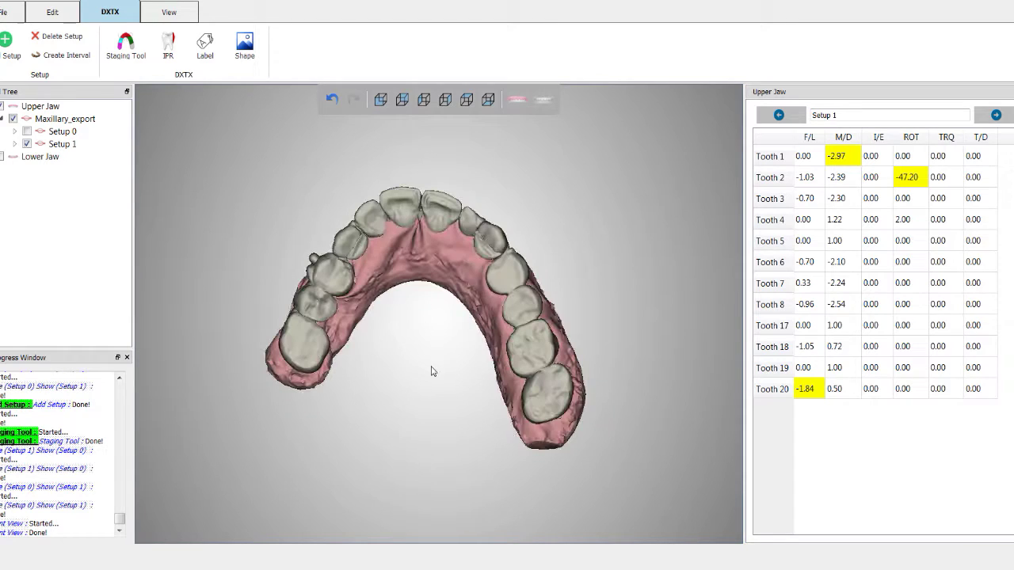
{"action": "left_click_drag", "start_coordinate": [411, 346], "coordinate": [433, 404]}
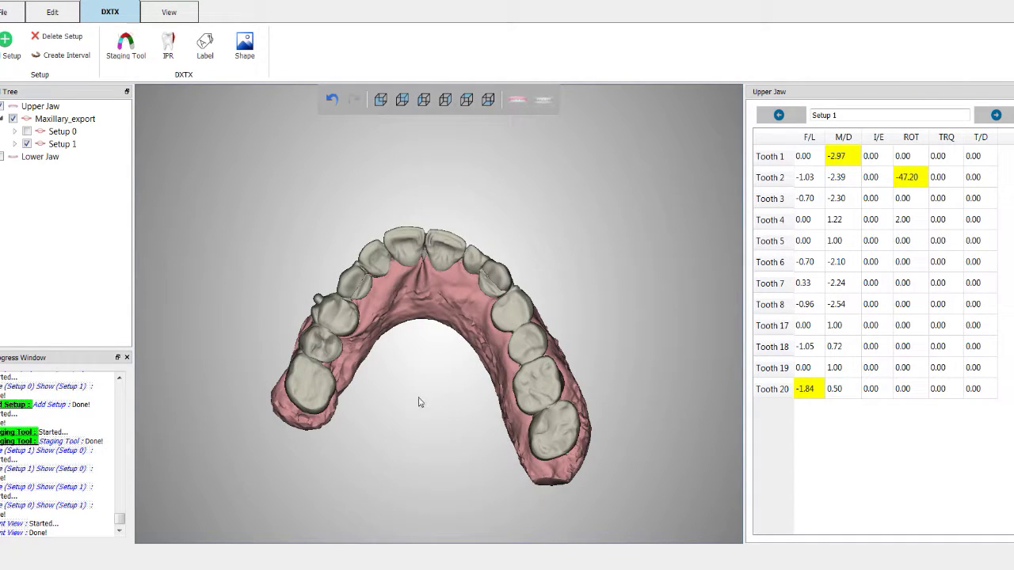
{"action": "left_click_drag", "start_coordinate": [355, 386], "coordinate": [363, 409]}
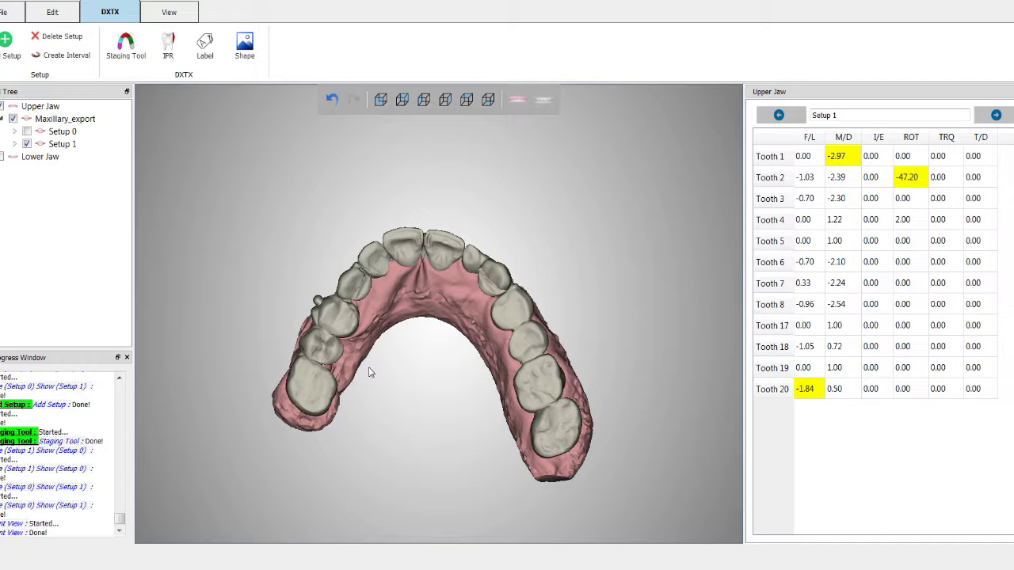
Create interval setups for the upper jaw that stage the tooth movements from Setup 0 to Setup 25.
{"action": "left_click", "coordinate": [39, 60]}
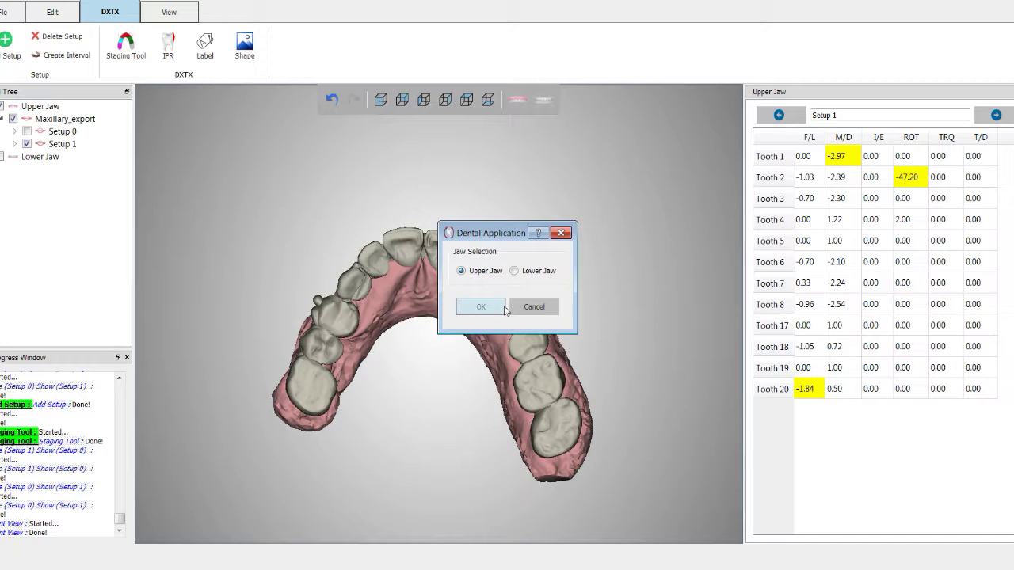
{"action": "left_click", "coordinate": [483, 308]}
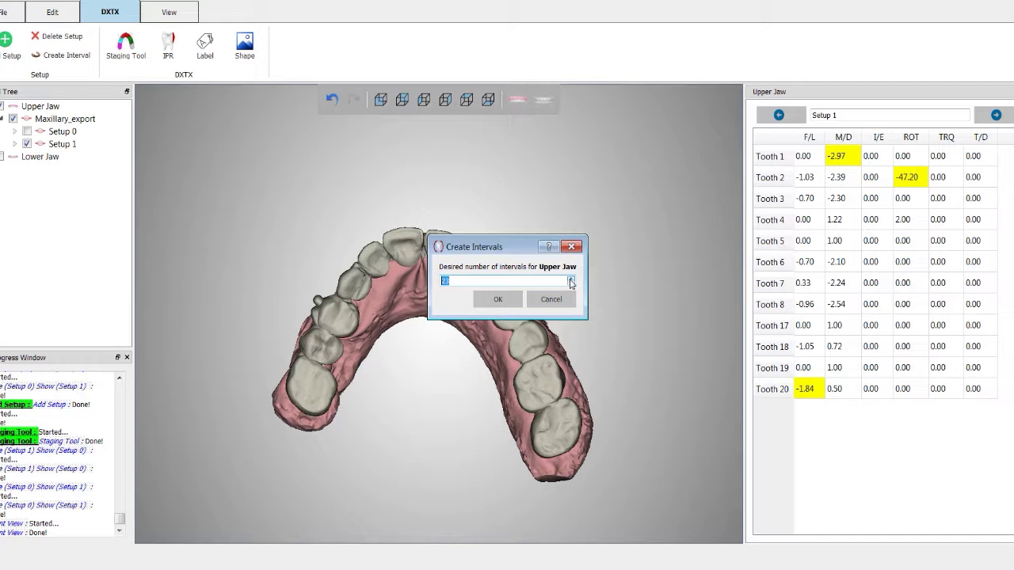
{"action": "left_click", "coordinate": [498, 299]}
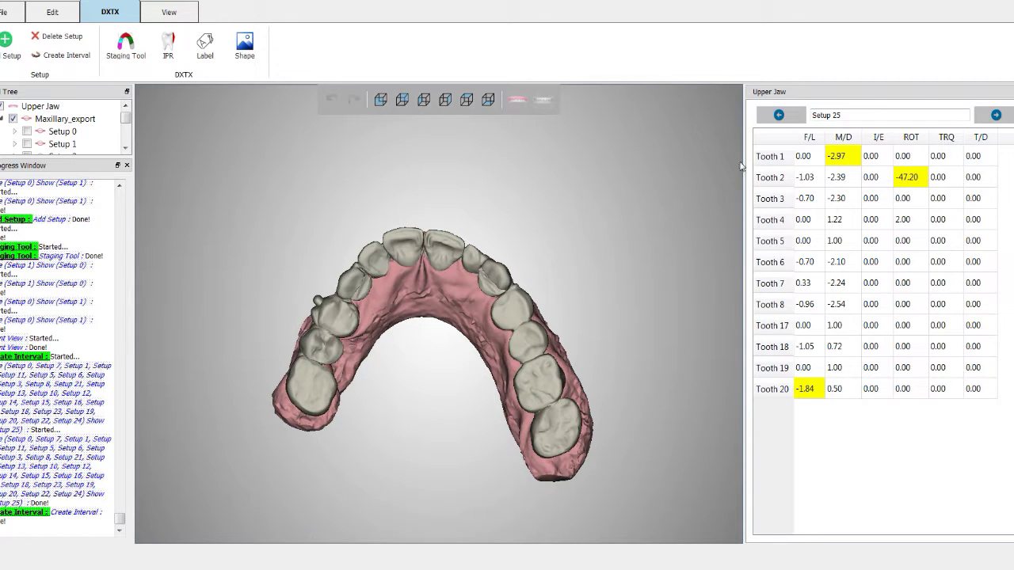
Review the staged tooth movements backward through the interval setups from Setup 25 to Setup 0.
{"action": "left_click", "coordinate": [777, 116]}
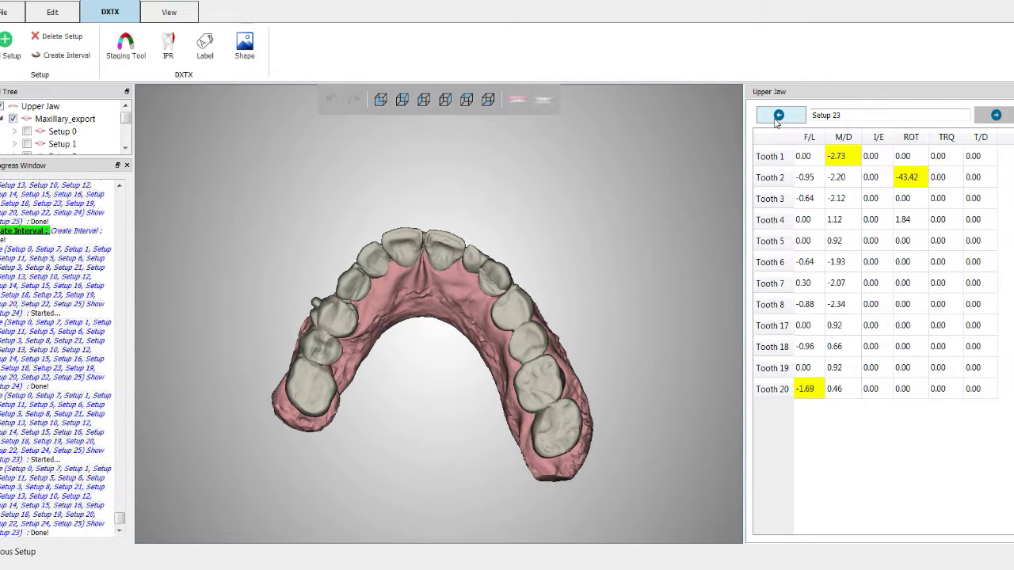
{"action": "left_click", "coordinate": [778, 116]}
{"action": "left_click", "coordinate": [778, 116]}
{"action": "left_click", "coordinate": [778, 115]}
{"action": "left_click", "coordinate": [778, 116]}
{"action": "left_click", "coordinate": [777, 116]}
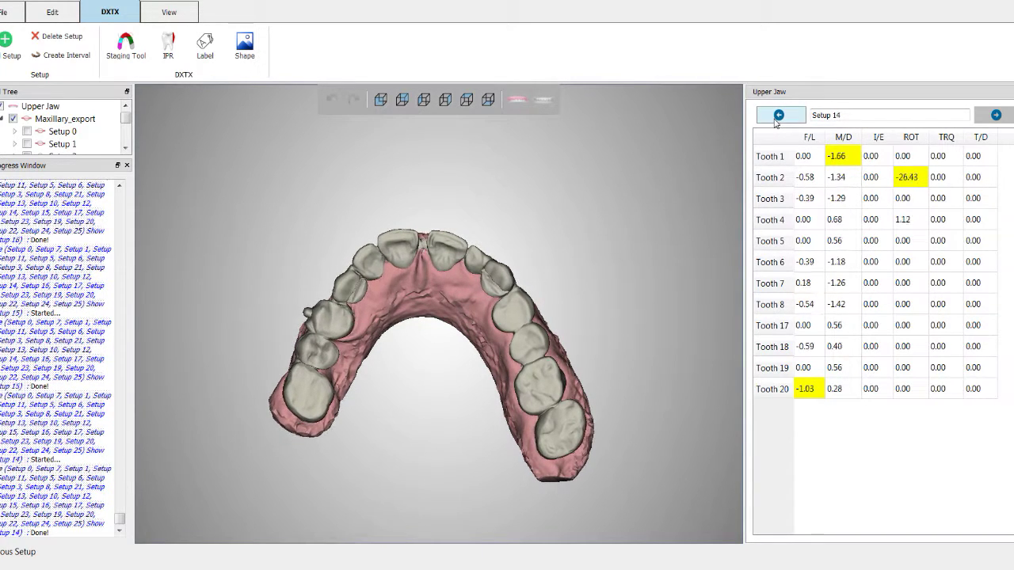
{"action": "left_click", "coordinate": [778, 116]}
{"action": "left_click", "coordinate": [777, 115]}
{"action": "left_click", "coordinate": [777, 115]}
{"action": "left_click", "coordinate": [778, 116]}
{"action": "left_click", "coordinate": [776, 118]}
{"action": "left_click", "coordinate": [775, 122]}
{"action": "left_click", "coordinate": [774, 119]}
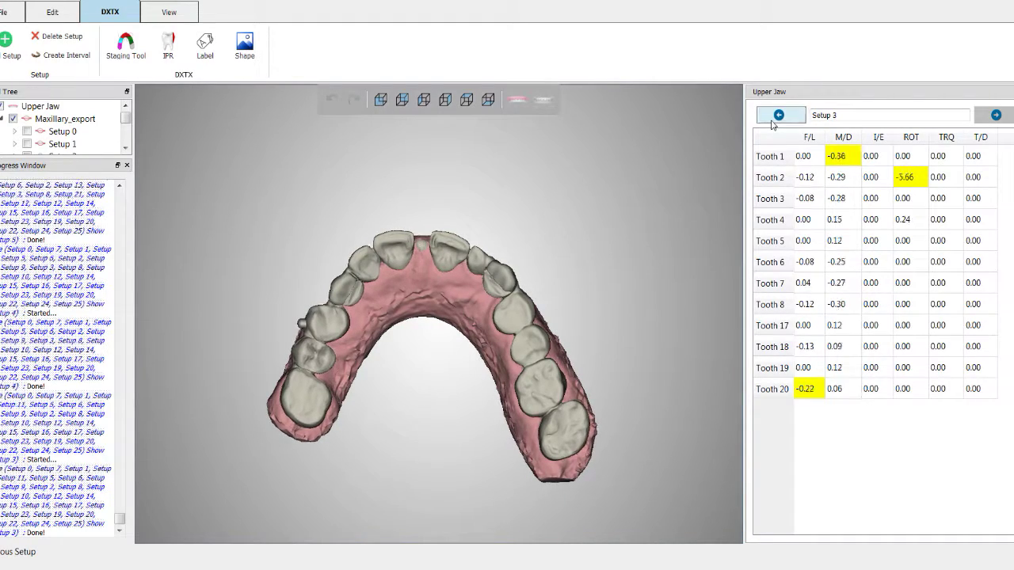
{"action": "left_click", "coordinate": [774, 119]}
{"action": "left_click", "coordinate": [775, 119]}
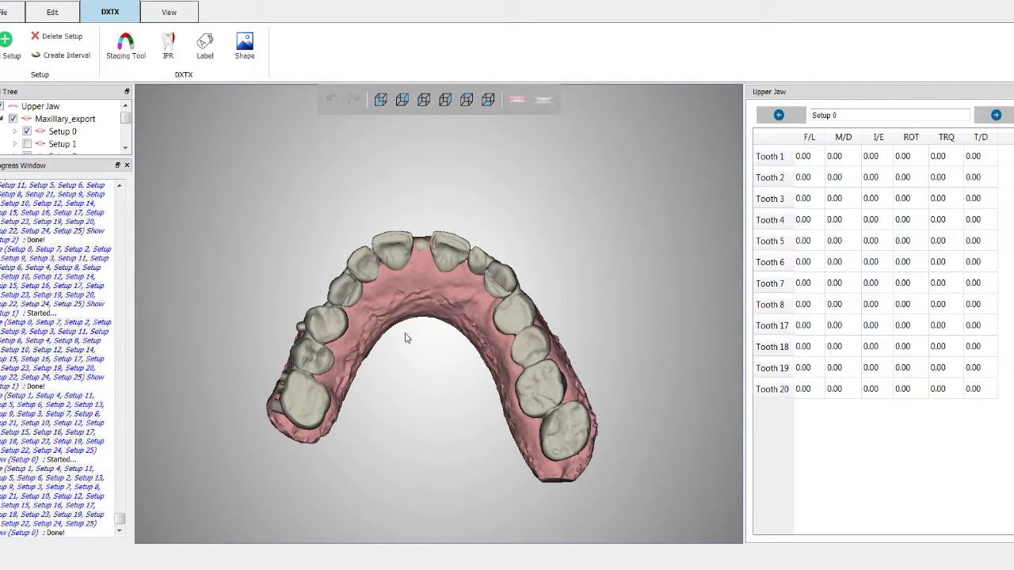
Play the staged movements forward in close-up from Setup 0 to Setup 25 and examine the final arch.
{"action": "scroll", "coordinate": [403, 346], "scroll_direction": "up", "scroll_amount": 5}
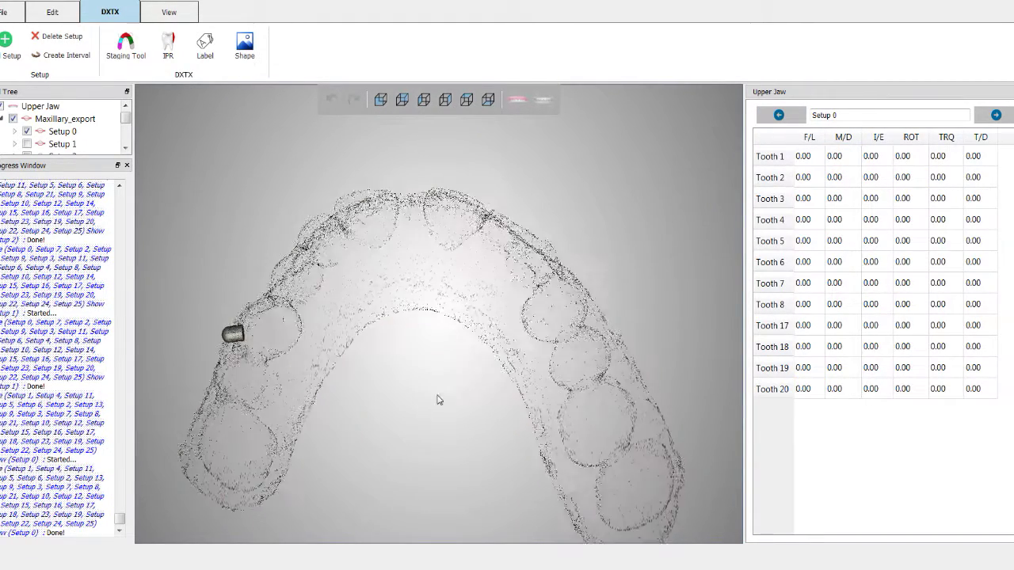
{"action": "left_click", "coordinate": [986, 119]}
{"action": "left_click", "coordinate": [986, 119]}
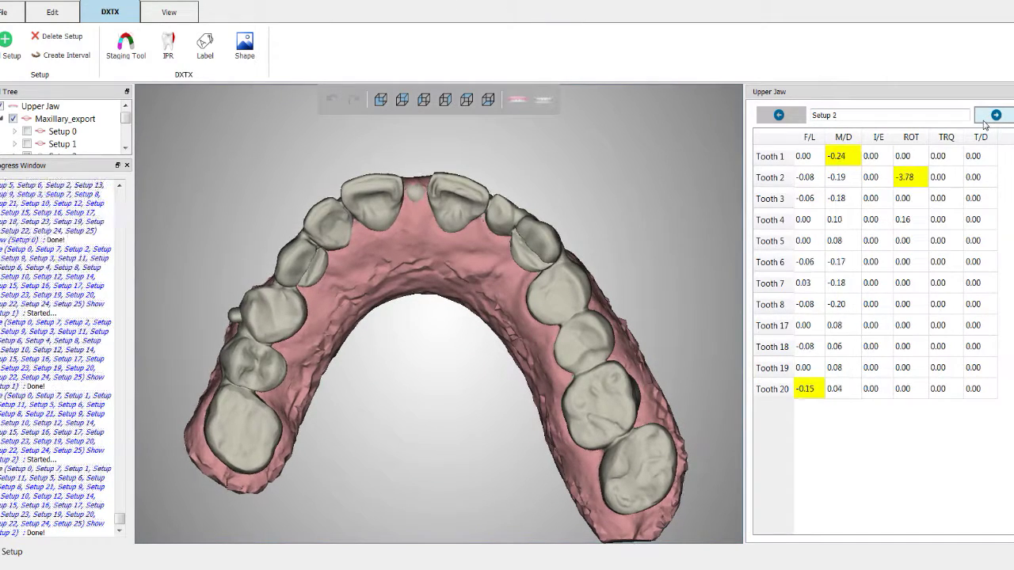
{"action": "left_click", "coordinate": [983, 120]}
{"action": "left_click", "coordinate": [983, 120]}
{"action": "left_click", "coordinate": [983, 120]}
{"action": "left_click", "coordinate": [984, 120]}
{"action": "left_click", "coordinate": [984, 120]}
{"action": "left_click", "coordinate": [984, 120]}
{"action": "left_click", "coordinate": [984, 120]}
{"action": "left_click", "coordinate": [983, 121]}
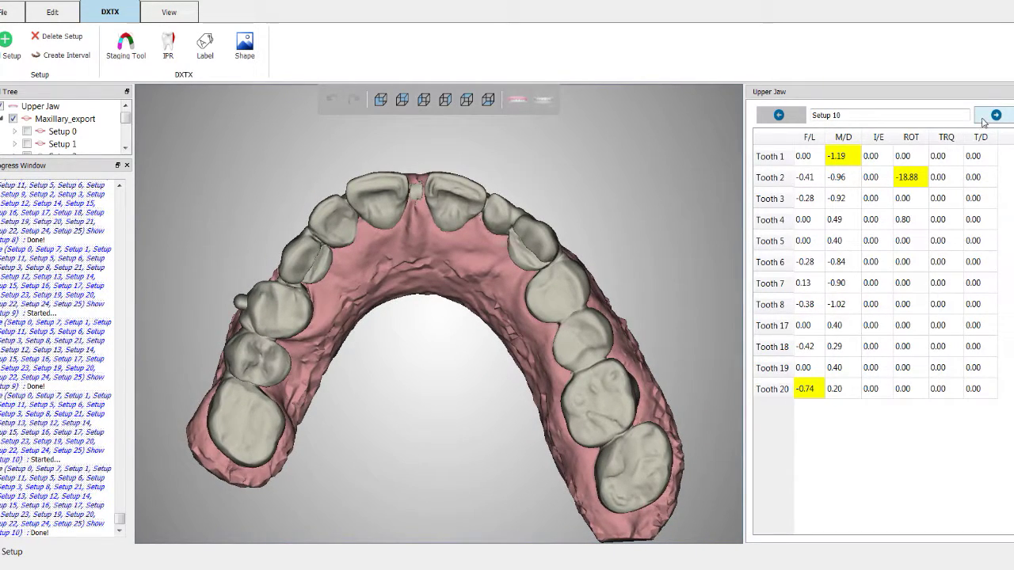
{"action": "left_click", "coordinate": [984, 120]}
{"action": "left_click", "coordinate": [983, 120]}
{"action": "left_click", "coordinate": [984, 120]}
{"action": "left_click", "coordinate": [984, 120]}
{"action": "left_click", "coordinate": [984, 120]}
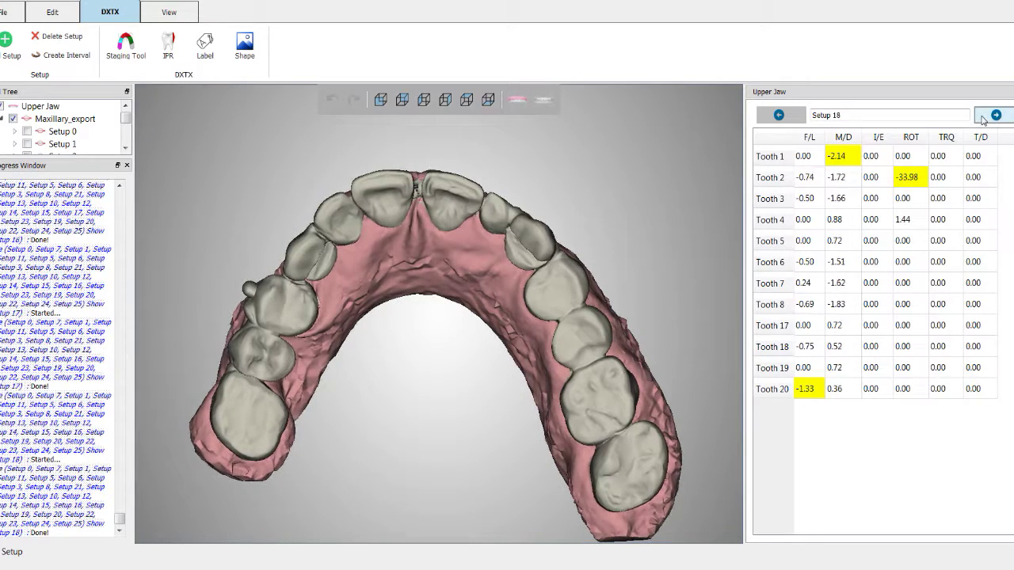
{"action": "left_click", "coordinate": [983, 120]}
{"action": "left_click", "coordinate": [983, 120]}
{"action": "left_click", "coordinate": [984, 121]}
{"action": "left_click", "coordinate": [984, 120]}
{"action": "left_click", "coordinate": [984, 120]}
{"action": "left_click", "coordinate": [983, 120]}
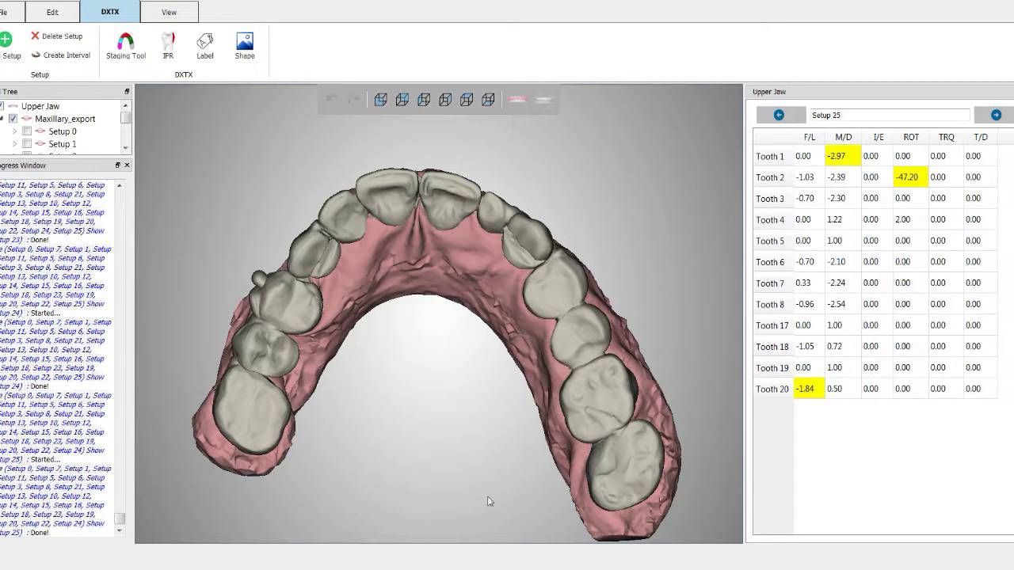
{"action": "left_click_drag", "start_coordinate": [545, 502], "coordinate": [580, 475]}
{"action": "left_click_drag", "start_coordinate": [428, 475], "coordinate": [408, 485]}
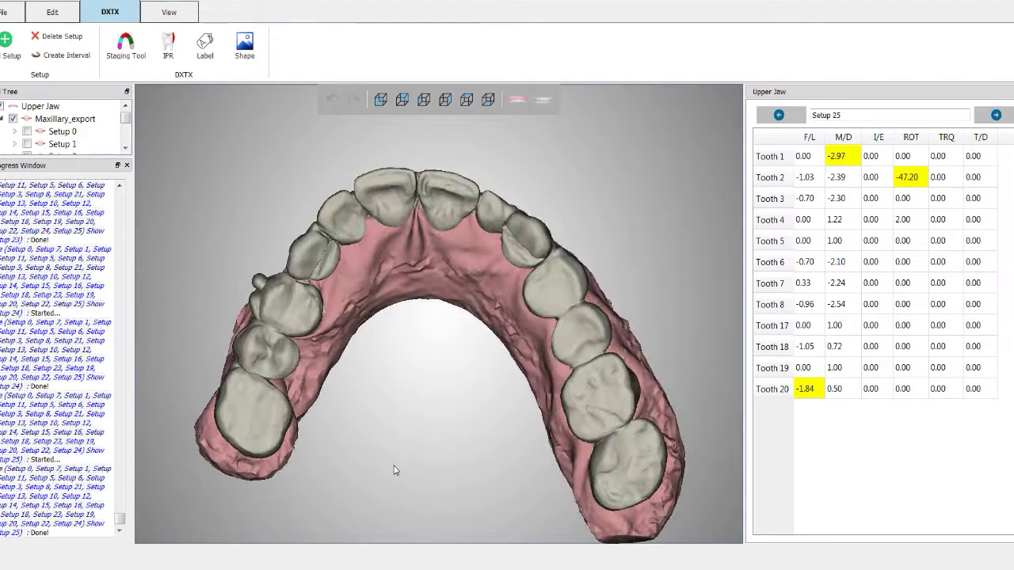